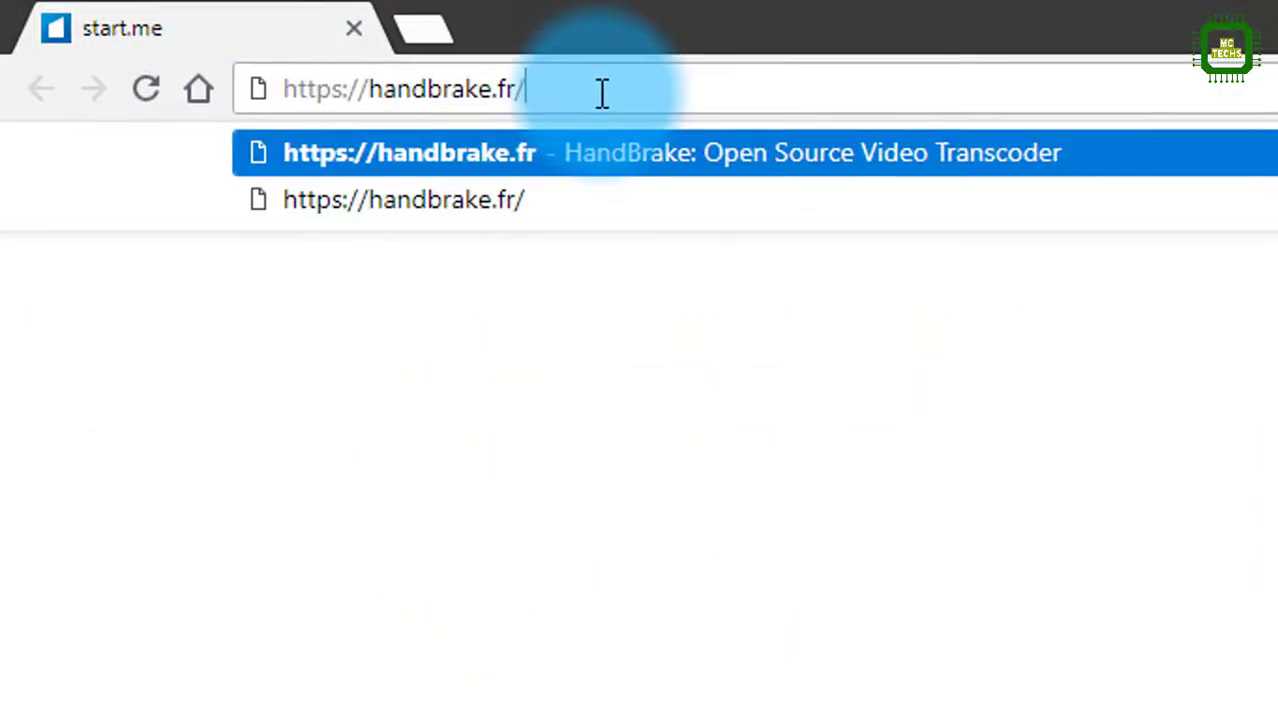
Step: Load handbrake.fr and read through its Features page of outputs, encoders and extras
{"action": "key", "text": "Return"}
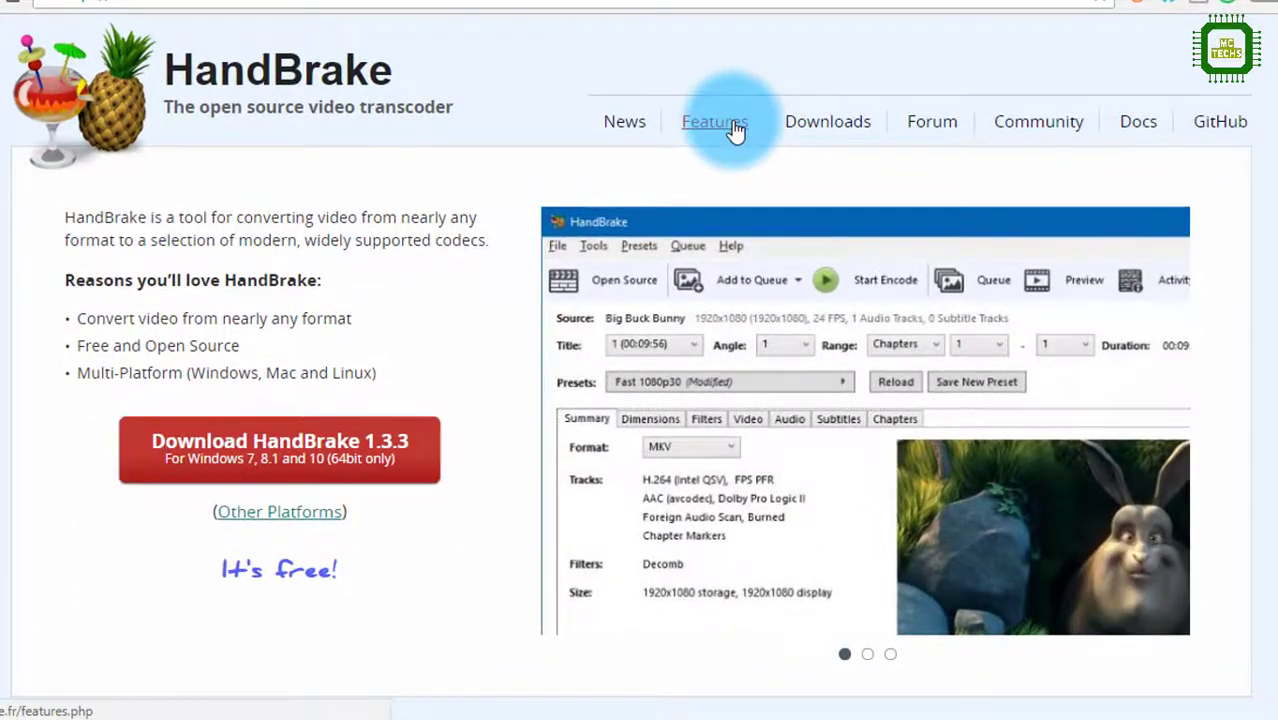
{"action": "left_click", "coordinate": [735, 130]}
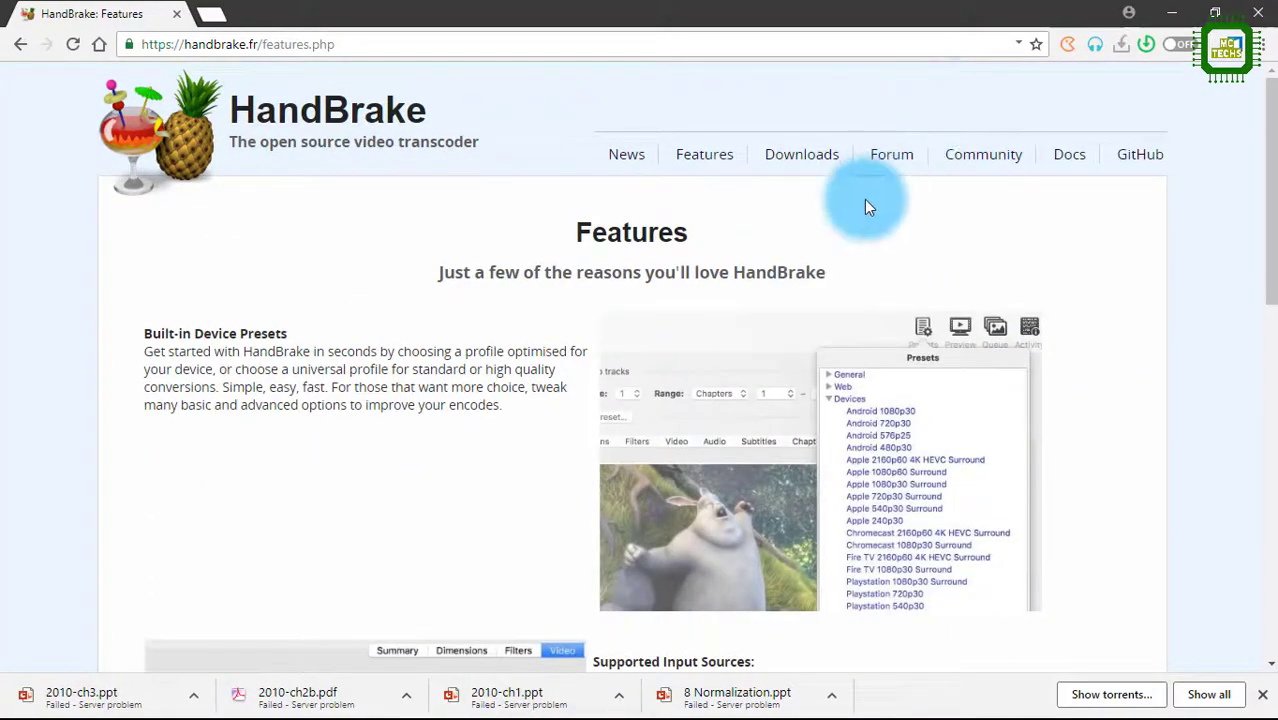
{"action": "scroll", "coordinate": [742, 287], "scroll_direction": "down", "scroll_amount": 2}
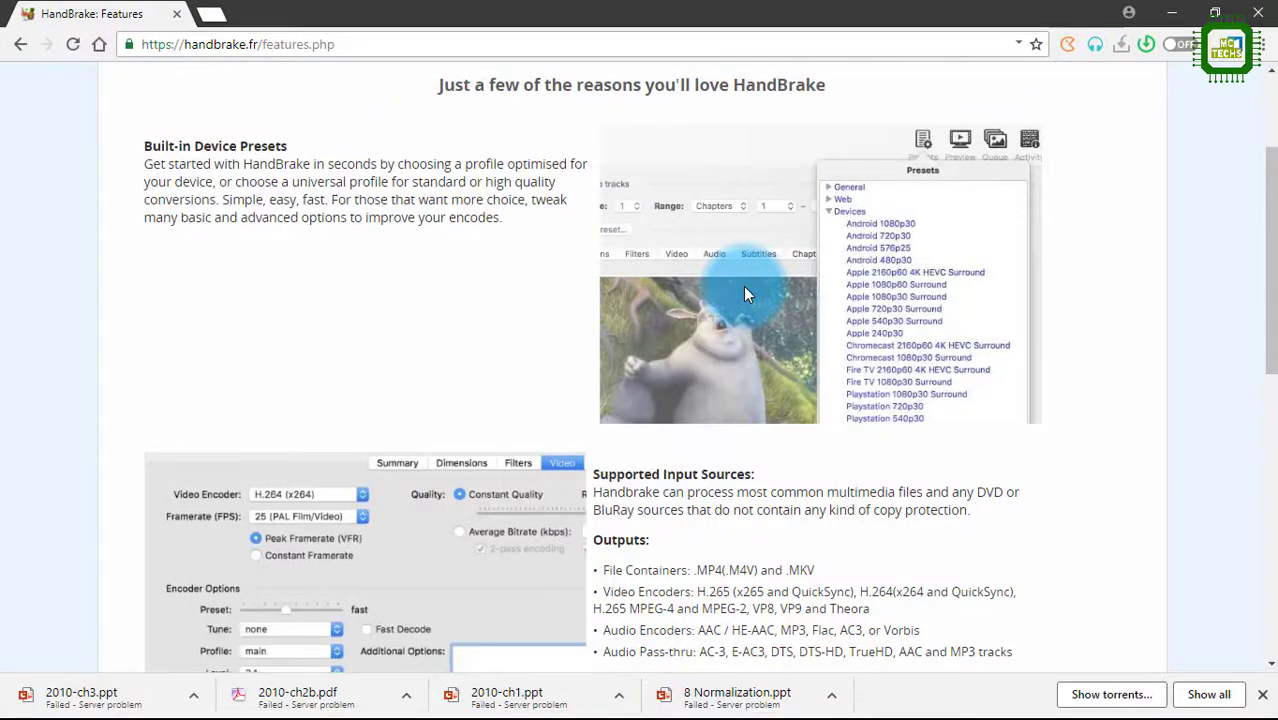
{"action": "scroll", "coordinate": [743, 286], "scroll_direction": "down", "scroll_amount": 4}
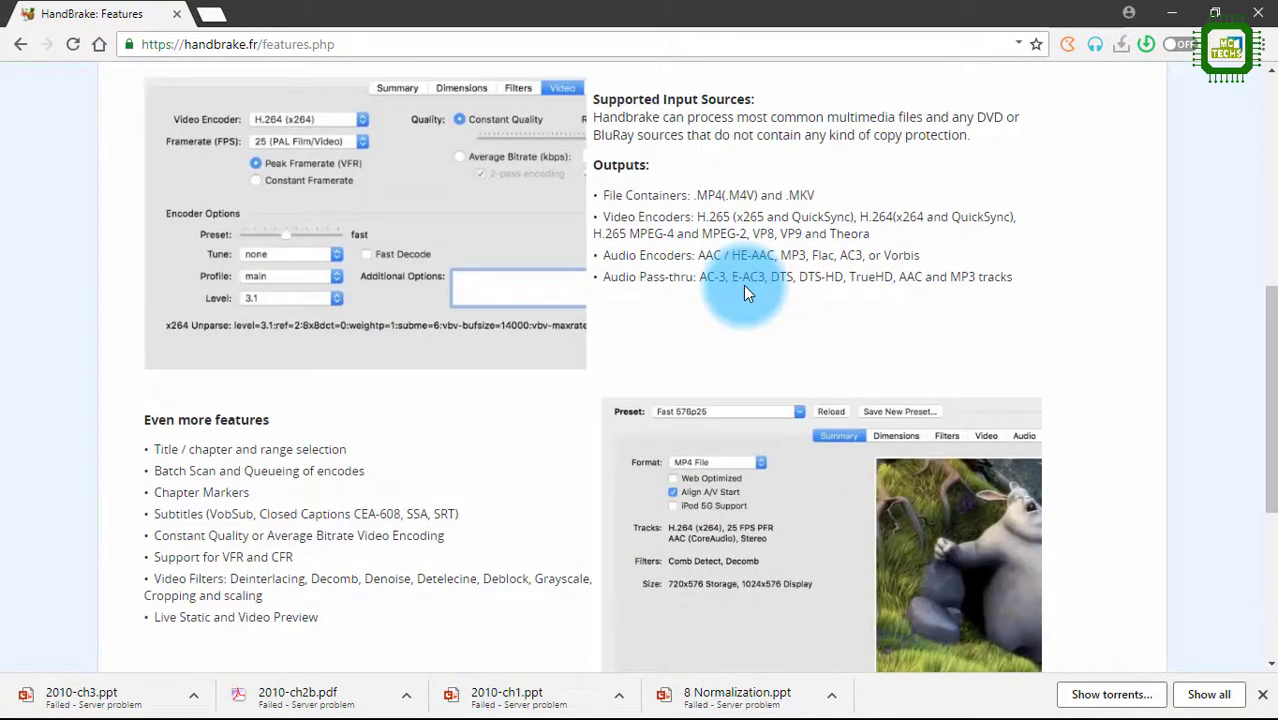
{"action": "scroll", "coordinate": [743, 285], "scroll_direction": "down", "scroll_amount": 2}
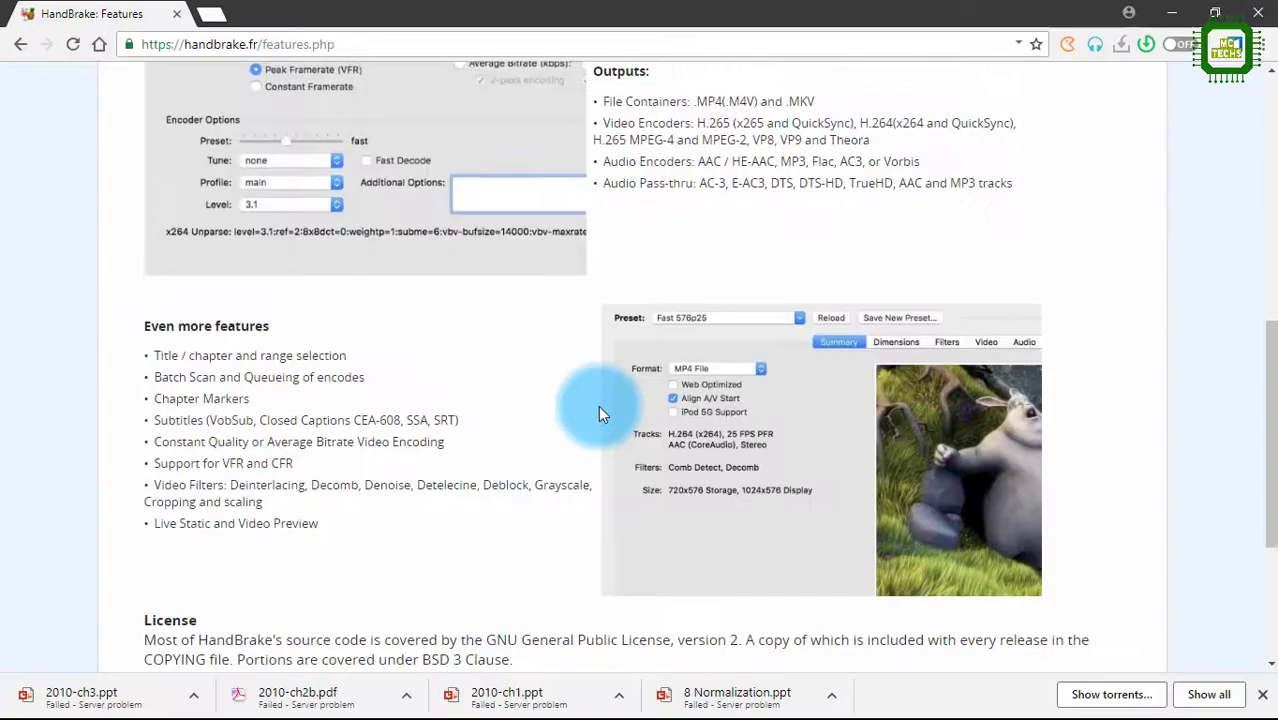
{"action": "scroll", "coordinate": [864, 297], "scroll_direction": "up", "scroll_amount": 5}
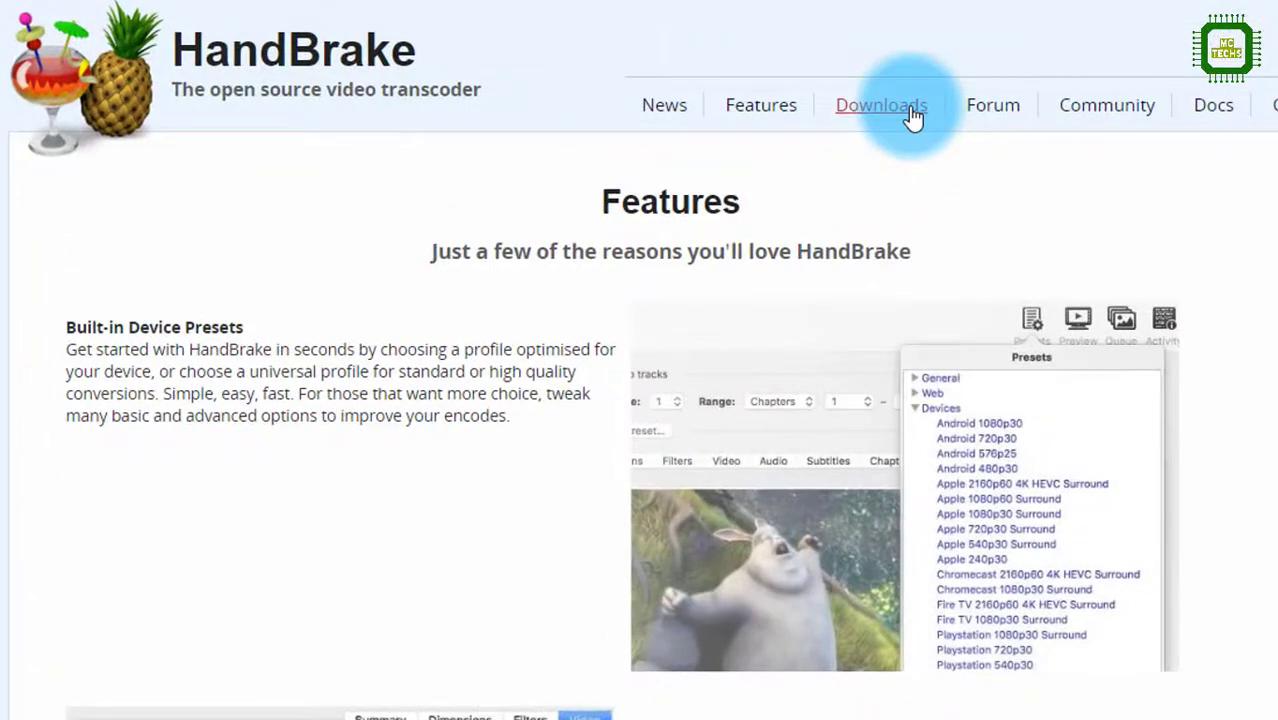
Step: Save the 64-bit Windows installer HandBrake-1.3.3-x86_64-Win_GUI.exe into Desktop\HandBrake
{"action": "left_click", "coordinate": [913, 117]}
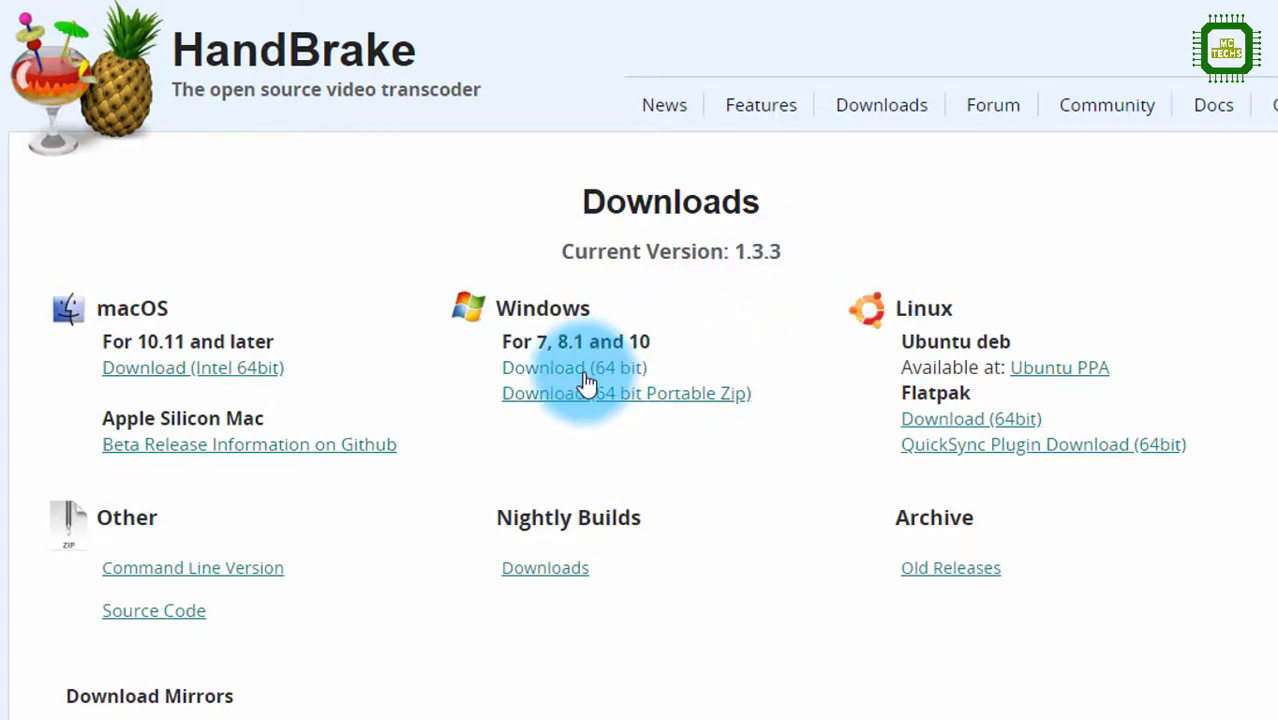
{"action": "left_click", "coordinate": [585, 376]}
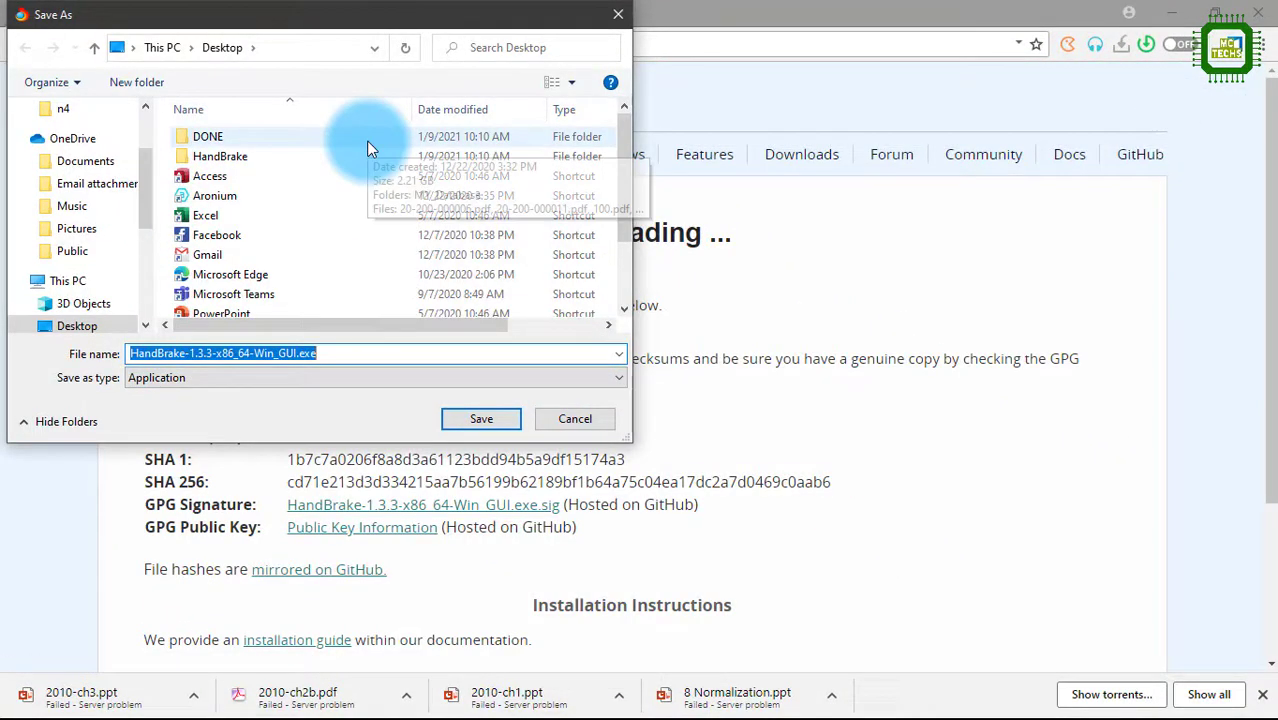
{"action": "double_click", "coordinate": [291, 157]}
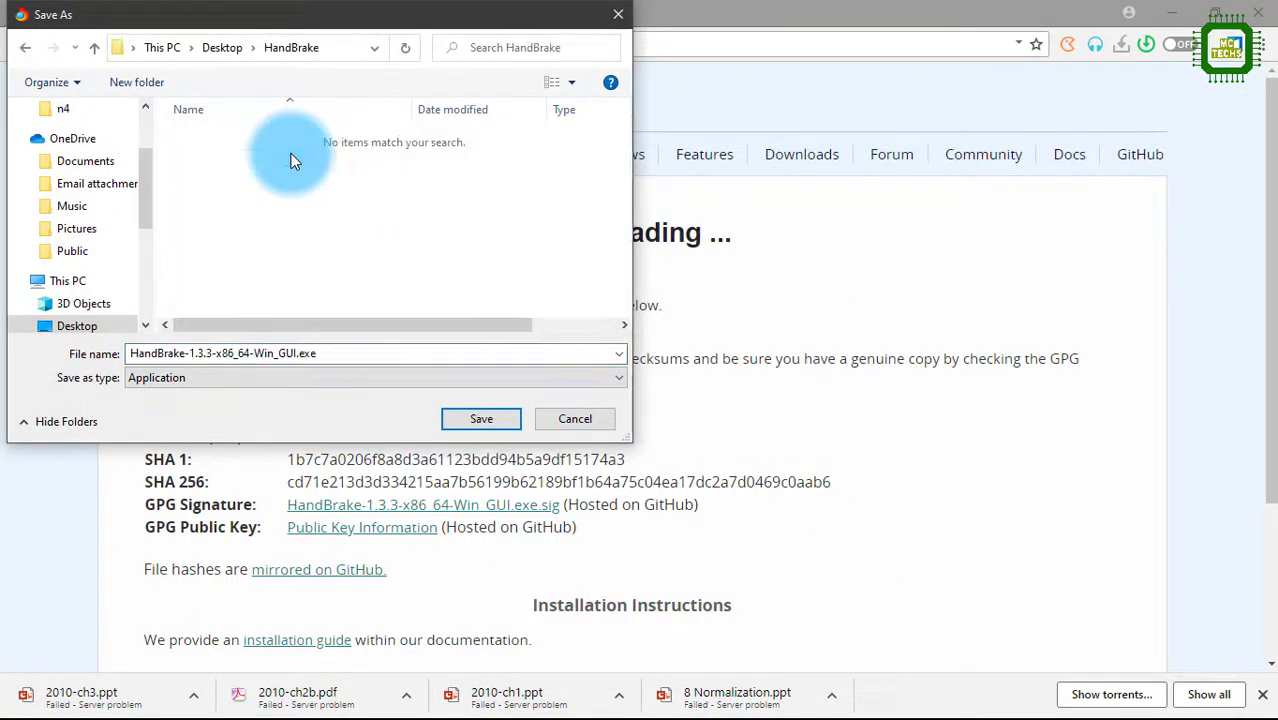
{"action": "left_click", "coordinate": [481, 418]}
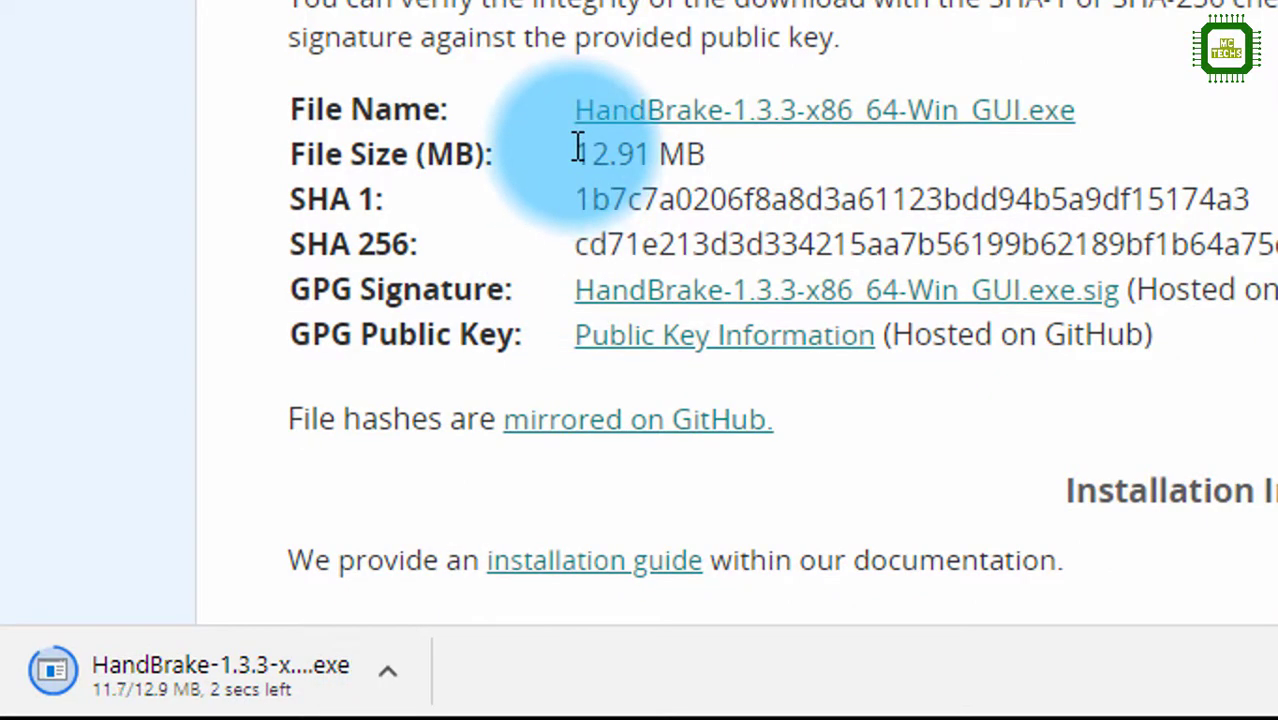
Step: Reveal the downloaded HandBrake installer in its folder and run it
{"action": "left_click", "coordinate": [389, 672]}
{"action": "left_click", "coordinate": [468, 543]}
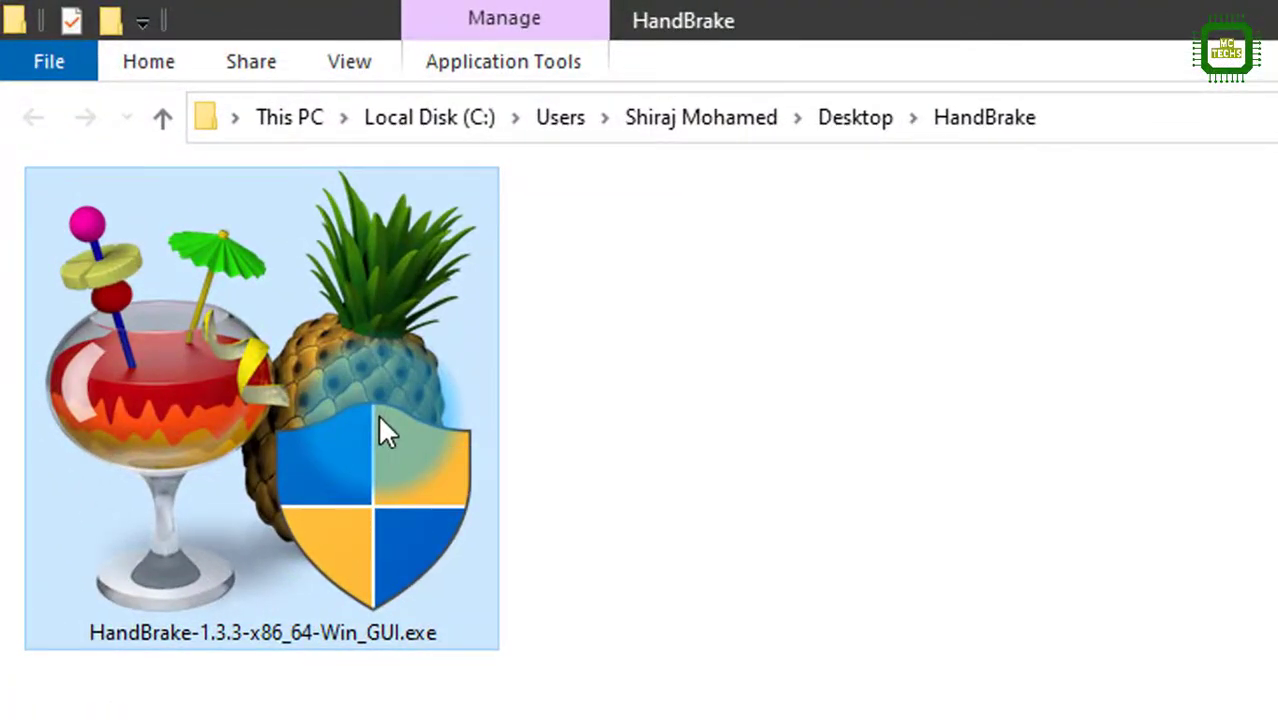
{"action": "double_click", "coordinate": [377, 413]}
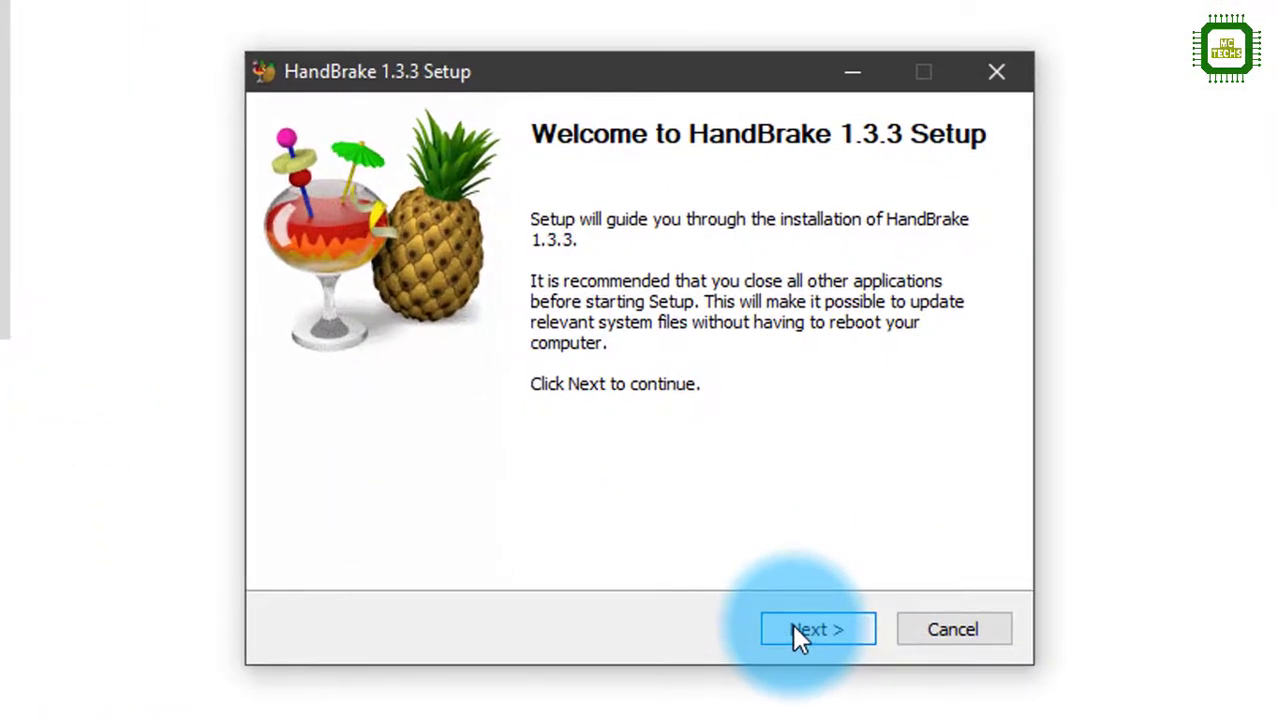
Step: Go through setup, installing into C:\Program Files\HandBrake, and finish the wizard
{"action": "left_click", "coordinate": [793, 625]}
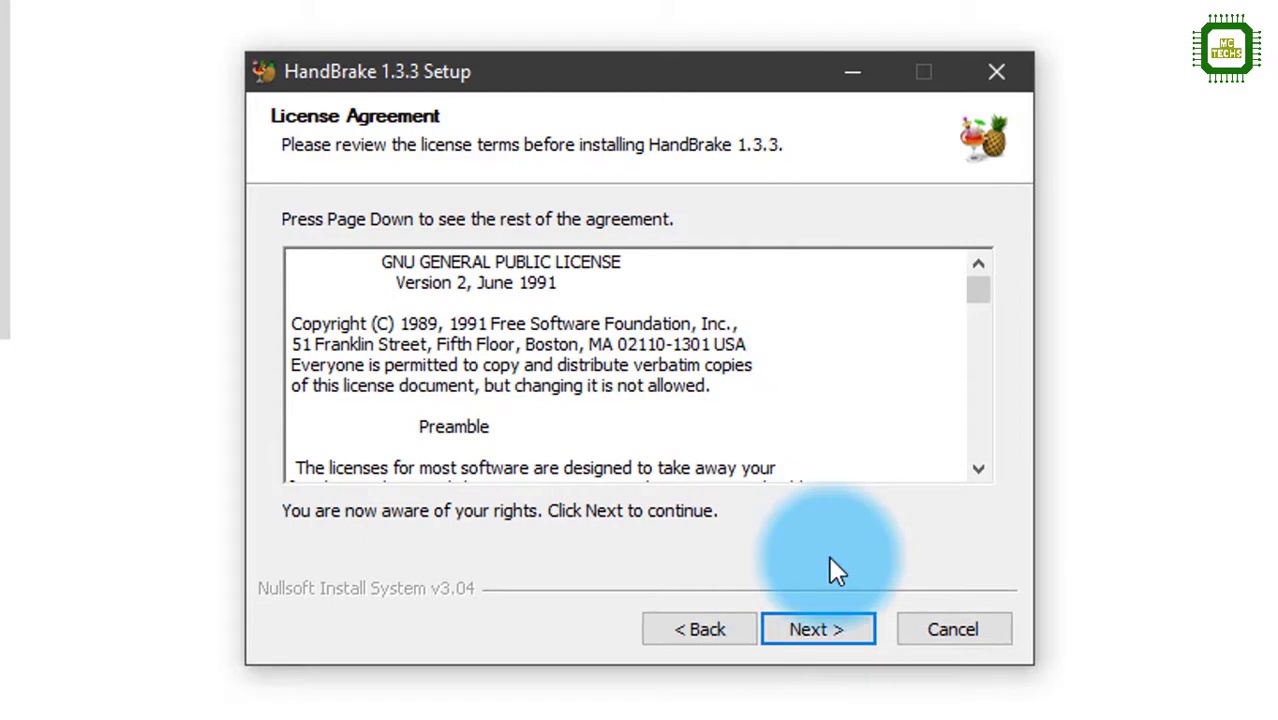
{"action": "left_click", "coordinate": [829, 630]}
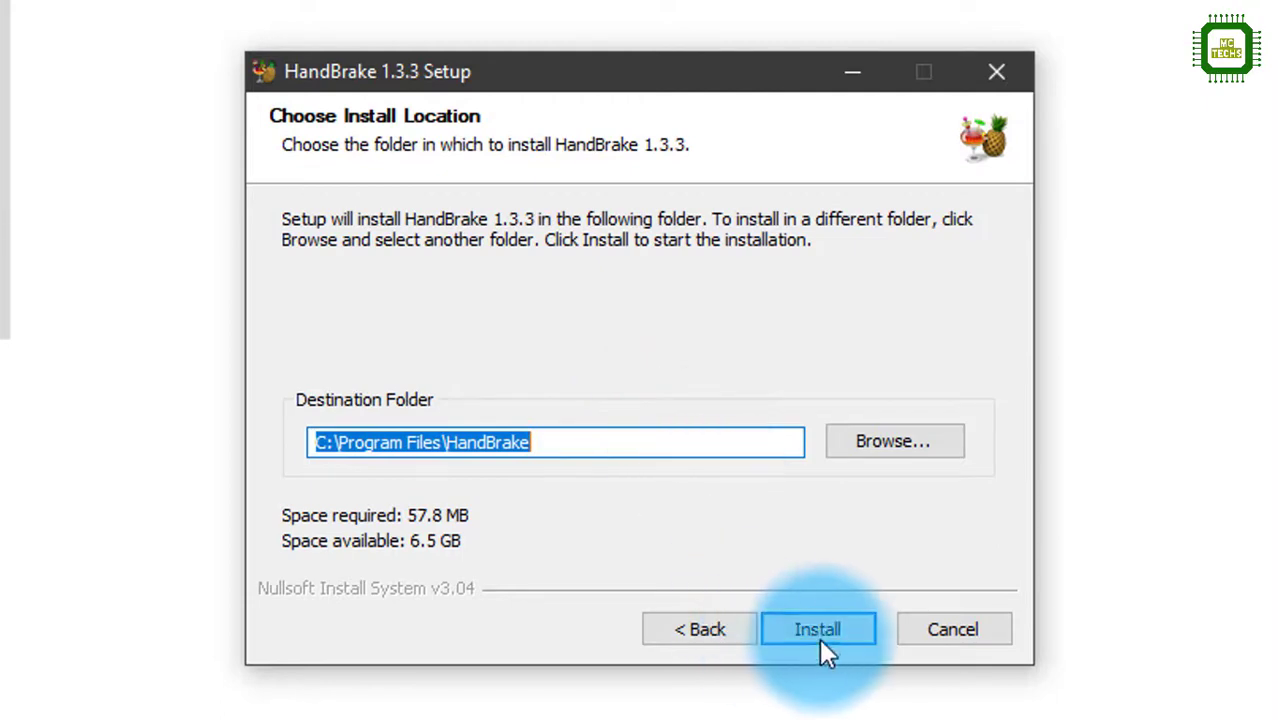
{"action": "left_click", "coordinate": [458, 443]}
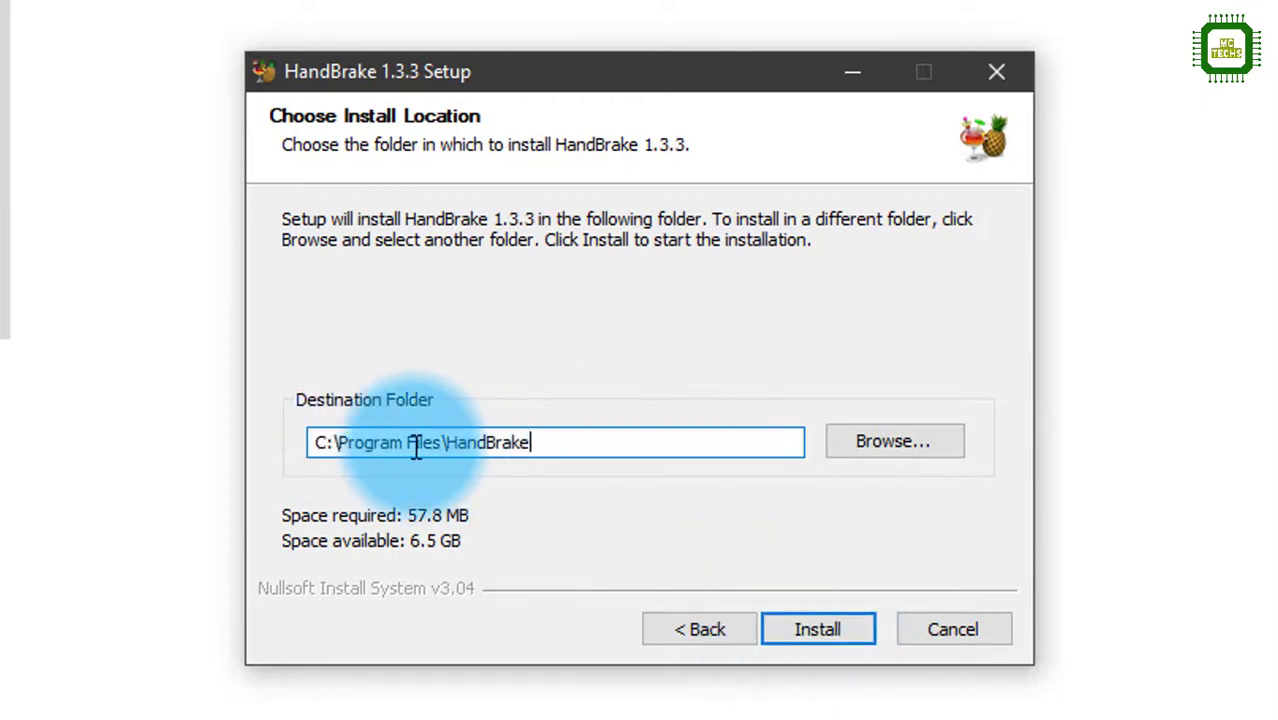
{"action": "left_click", "coordinate": [803, 631]}
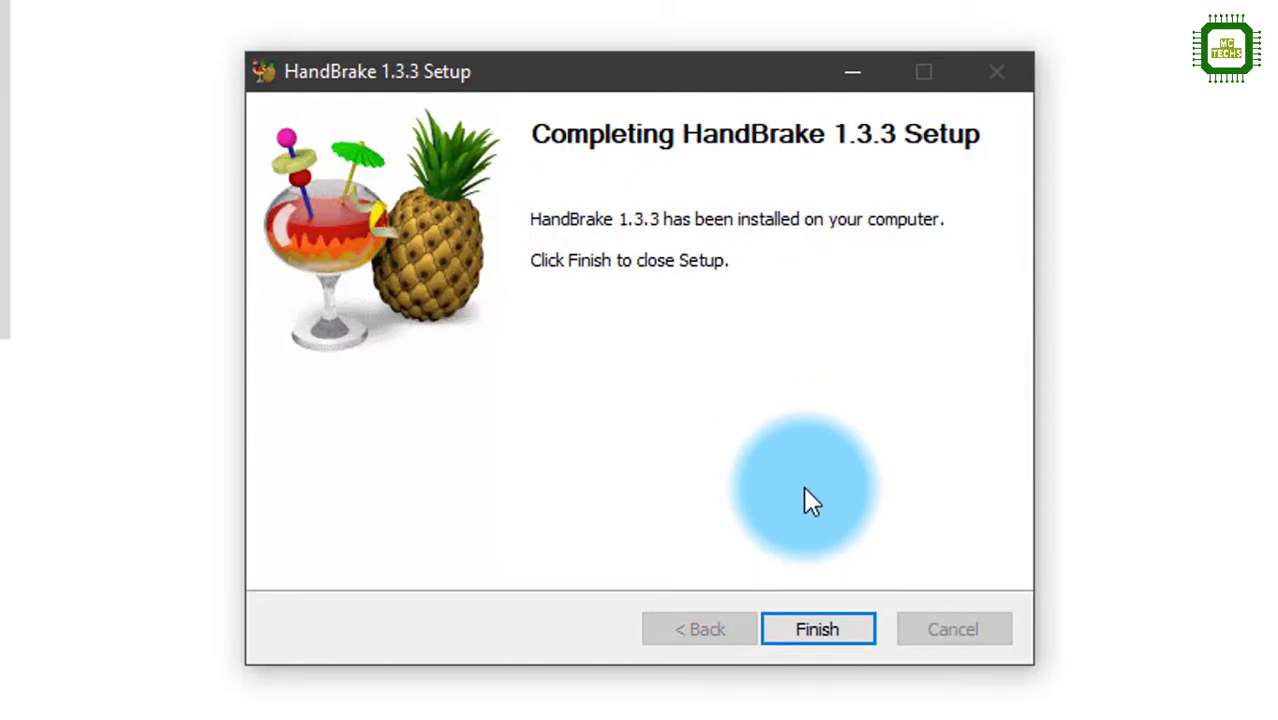
{"action": "left_click", "coordinate": [815, 631]}
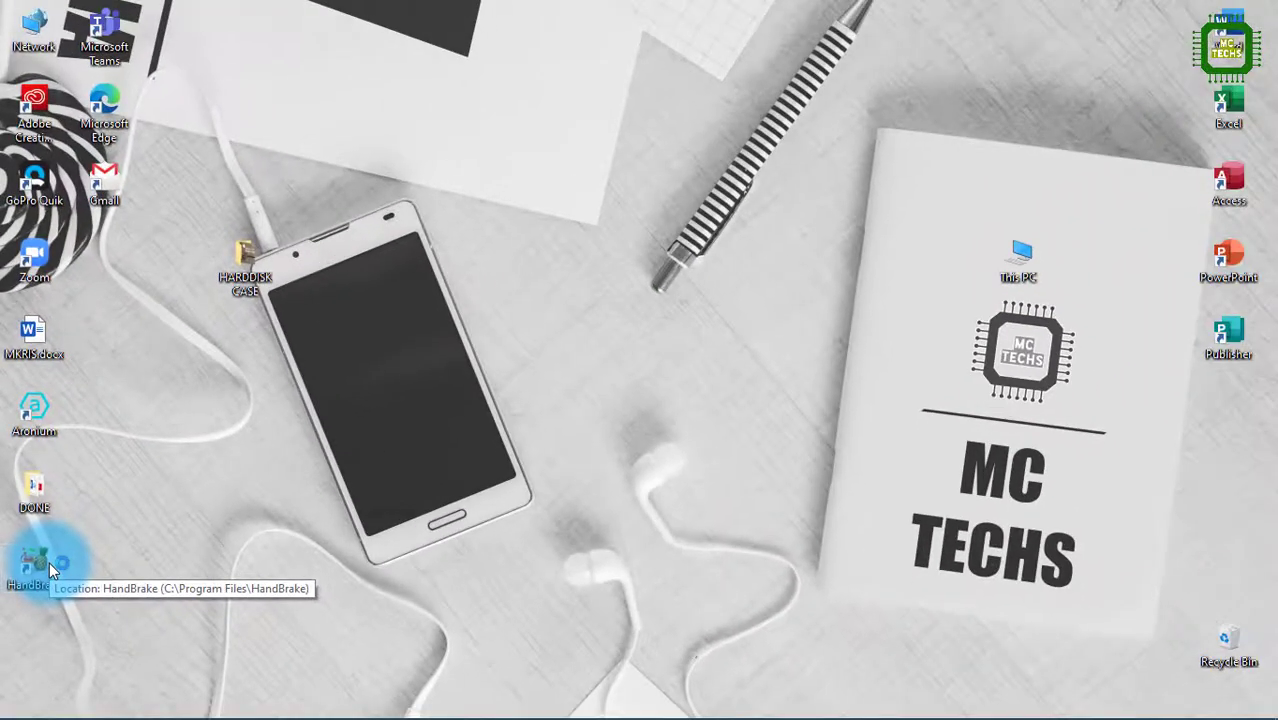
Step: Launch HandBrake, load the HARDDISKCASE DONE mp4 and step through its preview frames
{"action": "double_click", "coordinate": [49, 562]}
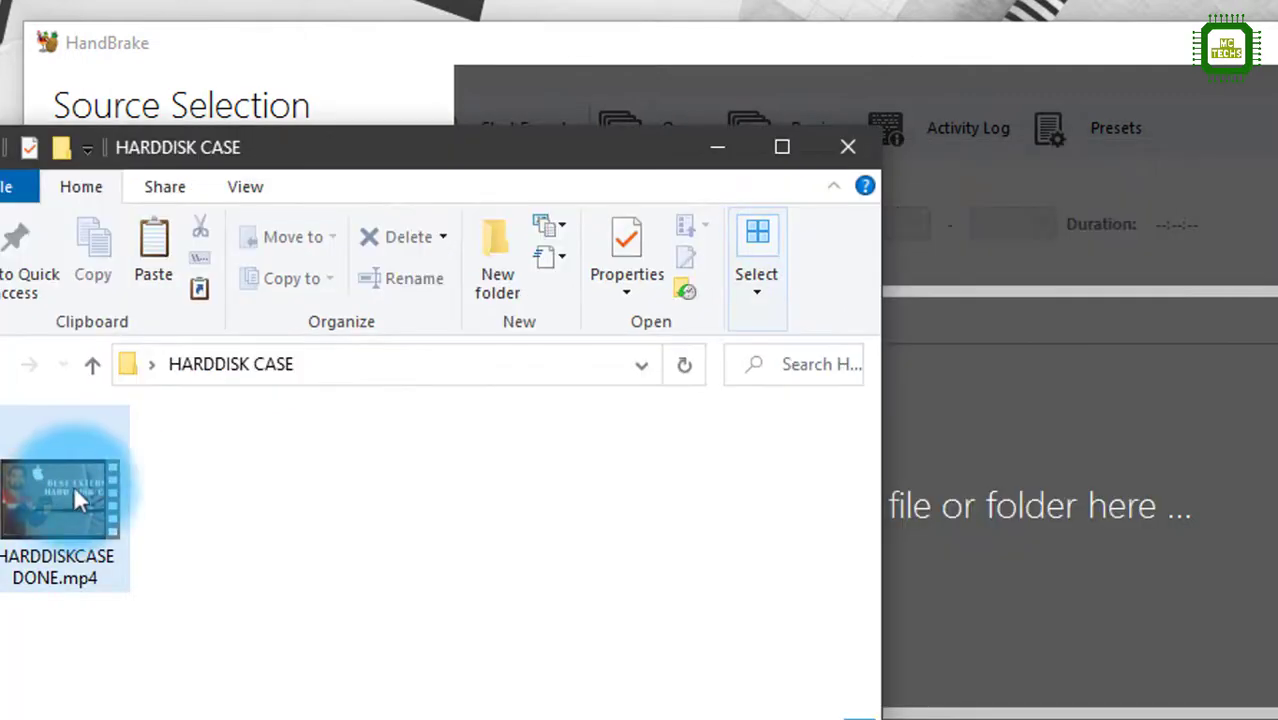
{"action": "left_click_drag", "start_coordinate": [73, 484], "coordinate": [1028, 512]}
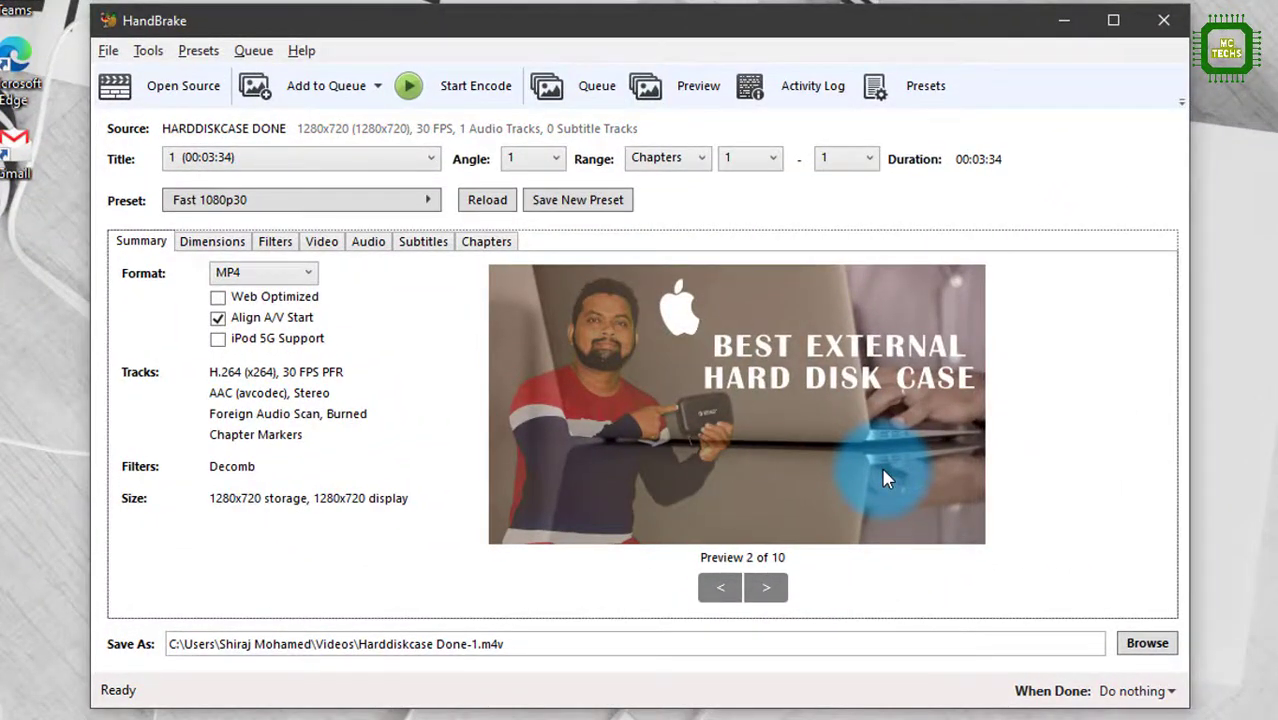
{"action": "left_click", "coordinate": [720, 587]}
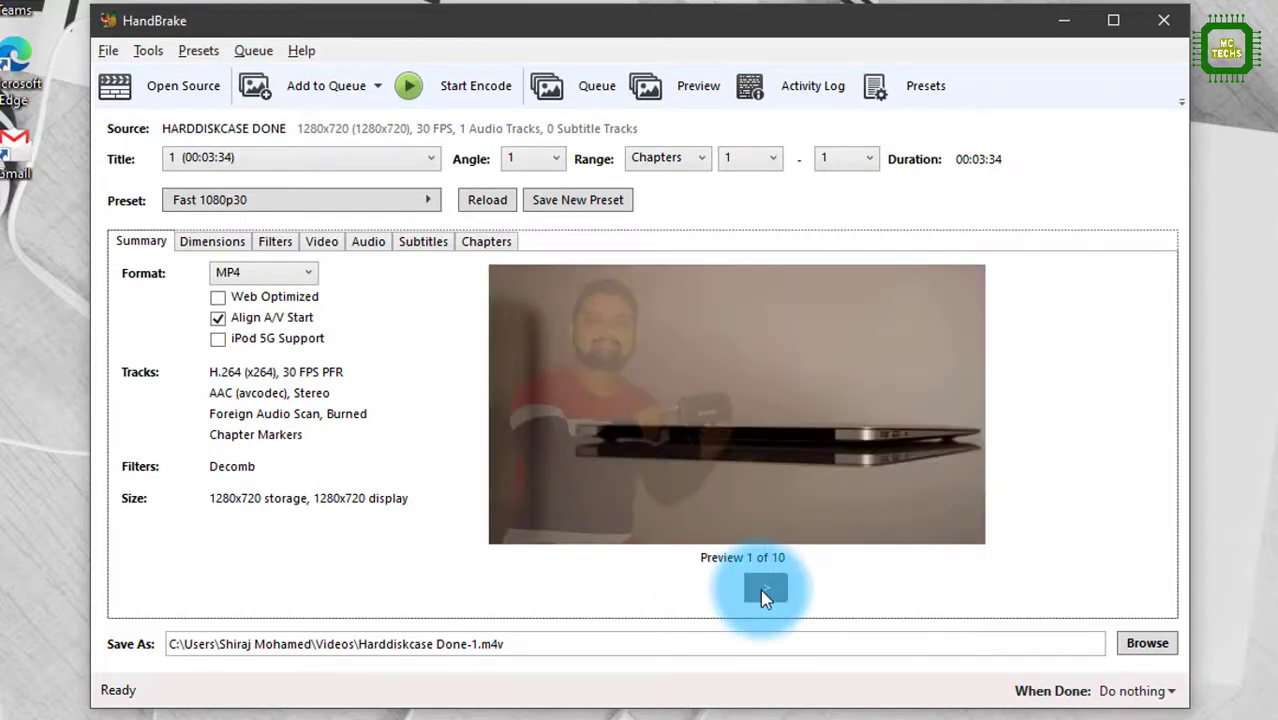
{"action": "left_click", "coordinate": [764, 589]}
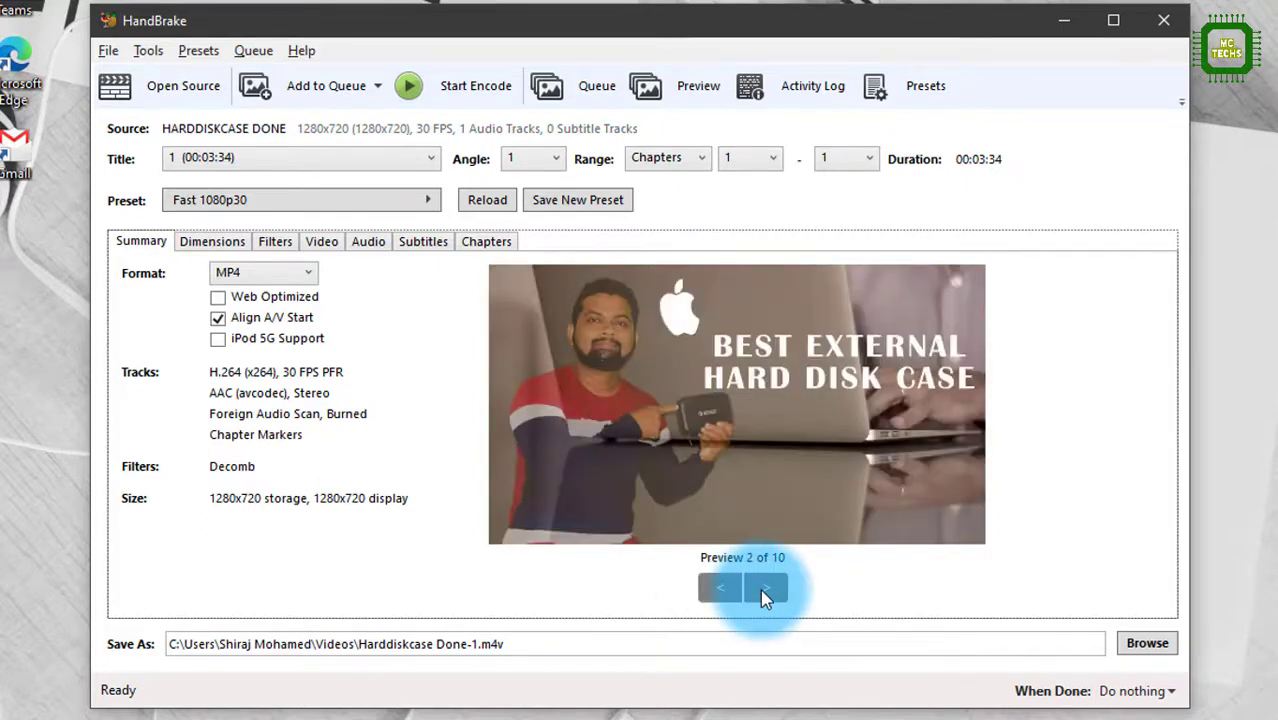
{"action": "left_click", "coordinate": [764, 589]}
{"action": "left_click", "coordinate": [764, 589]}
{"action": "left_click", "coordinate": [764, 589]}
{"action": "left_click", "coordinate": [762, 589]}
{"action": "left_click", "coordinate": [762, 589]}
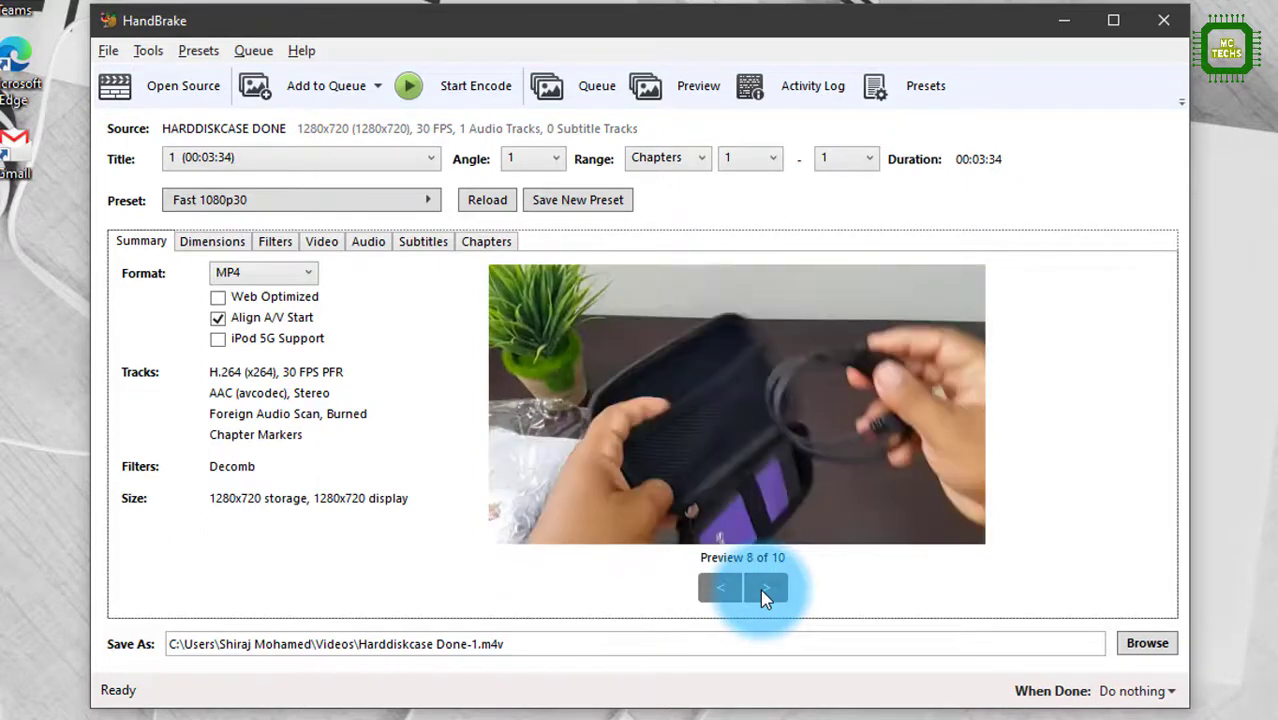
{"action": "left_click", "coordinate": [762, 589]}
{"action": "left_click", "coordinate": [762, 589]}
{"action": "left_click", "coordinate": [762, 589]}
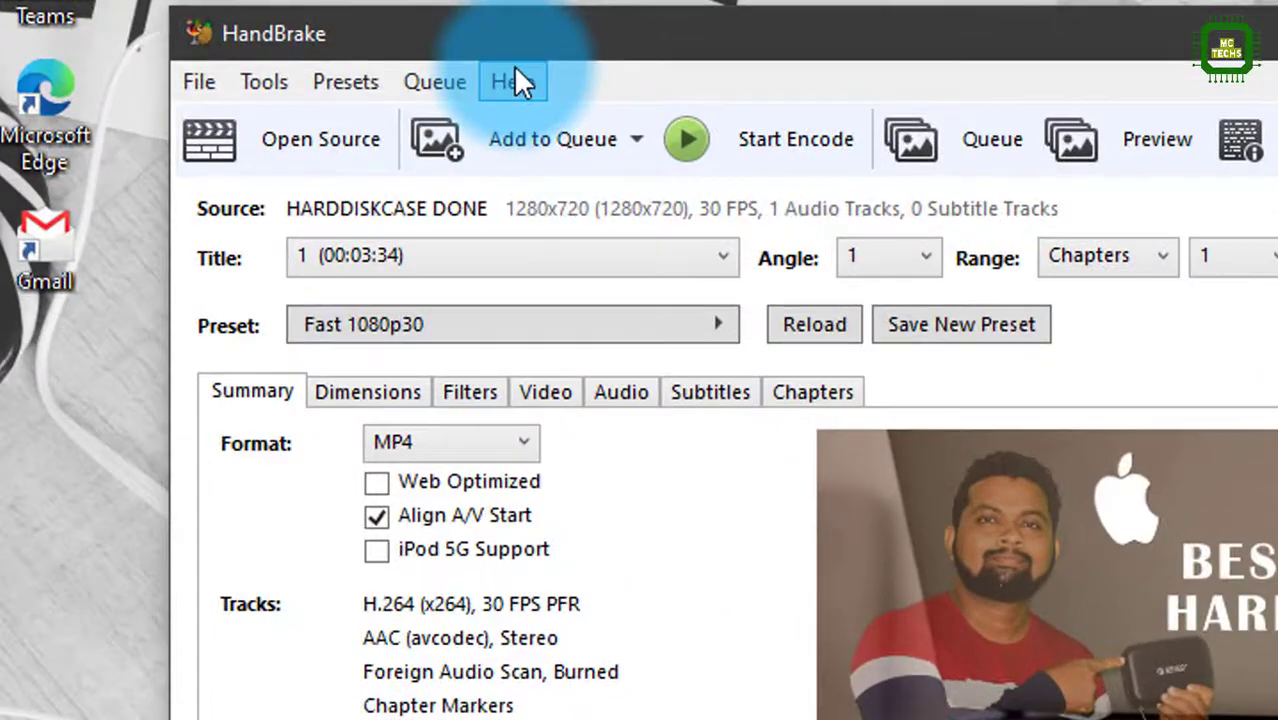
Step: View Help > About, then move through the Updates and Advanced preferences to Video
{"action": "left_click", "coordinate": [514, 74]}
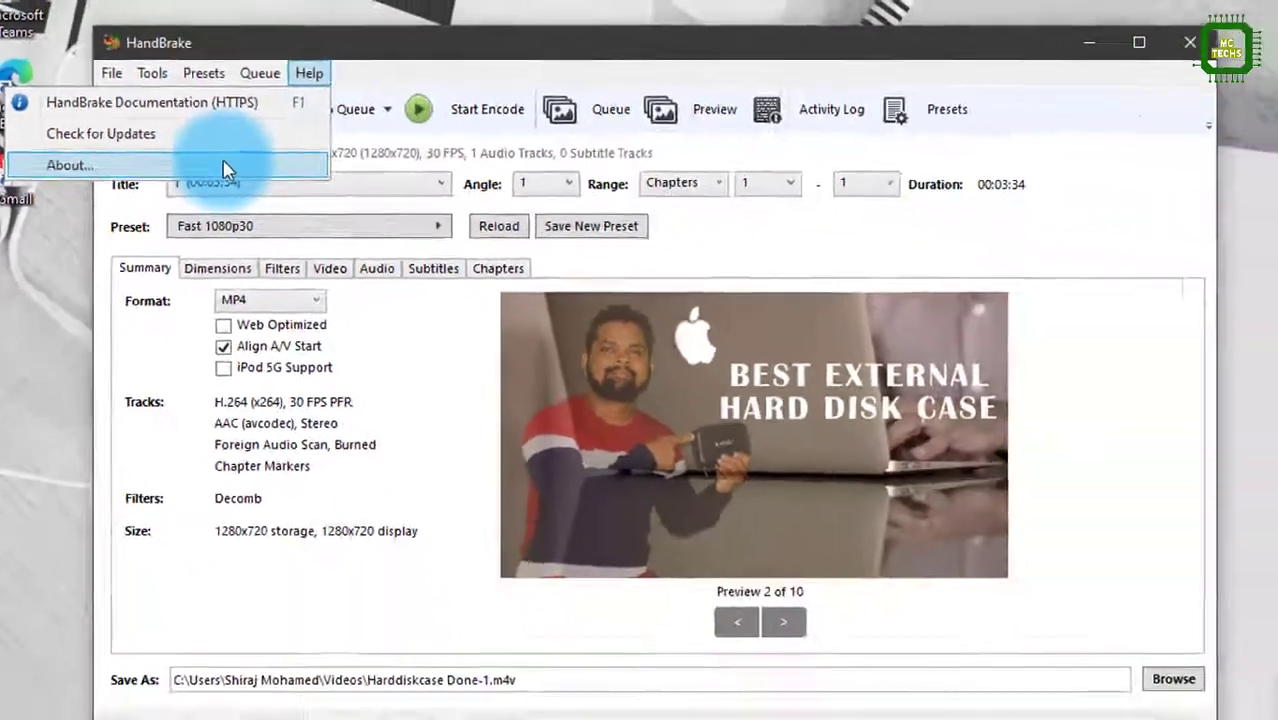
{"action": "left_click", "coordinate": [378, 230]}
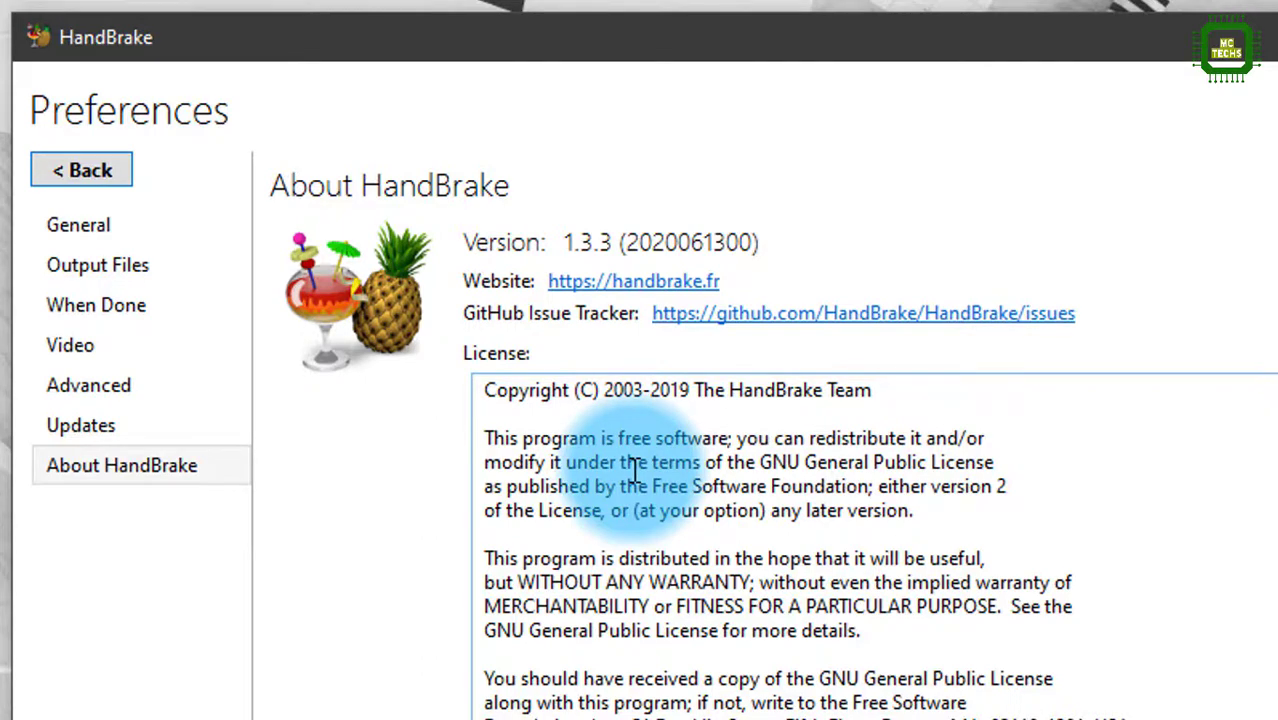
{"action": "left_click", "coordinate": [142, 433]}
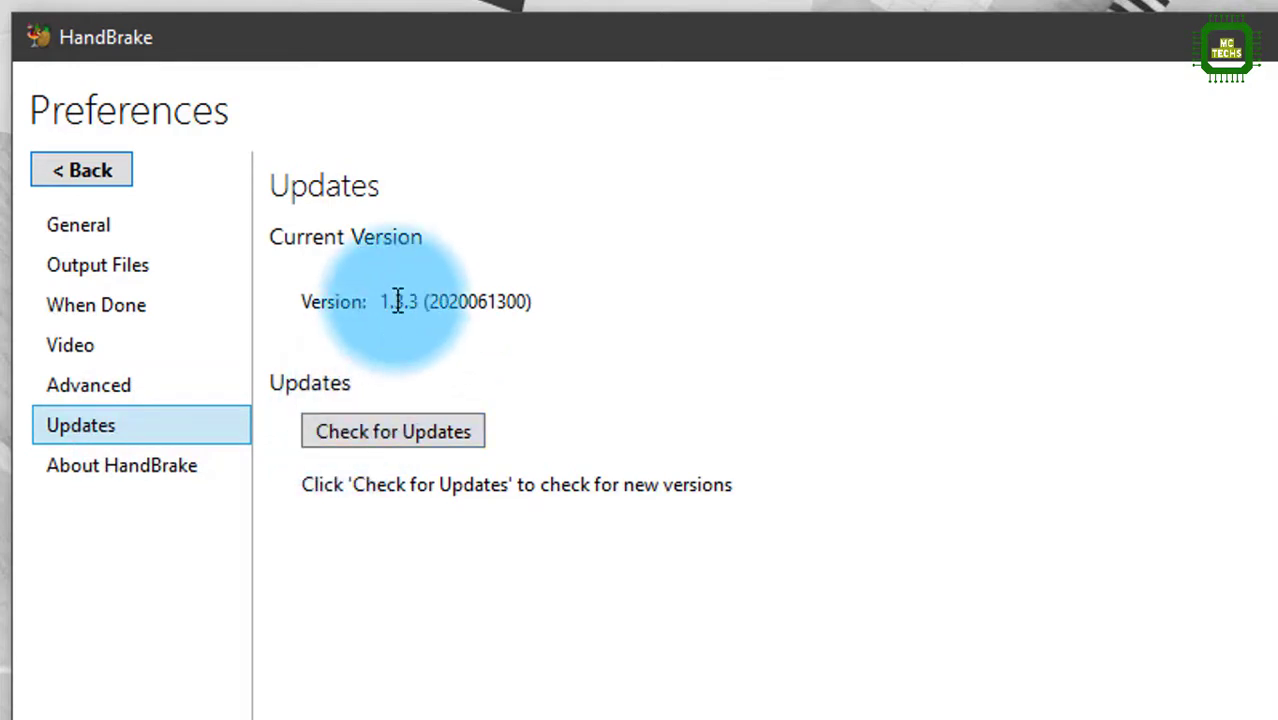
{"action": "left_click", "coordinate": [136, 396]}
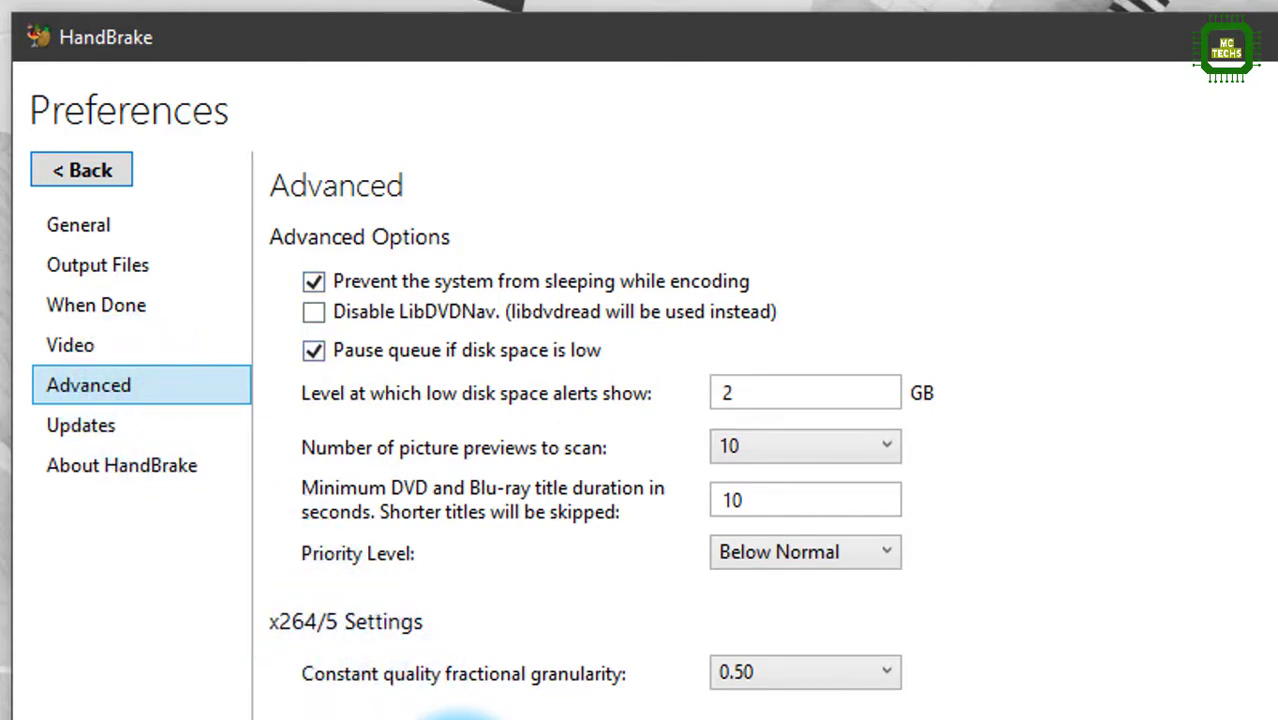
{"action": "left_click", "coordinate": [119, 354]}
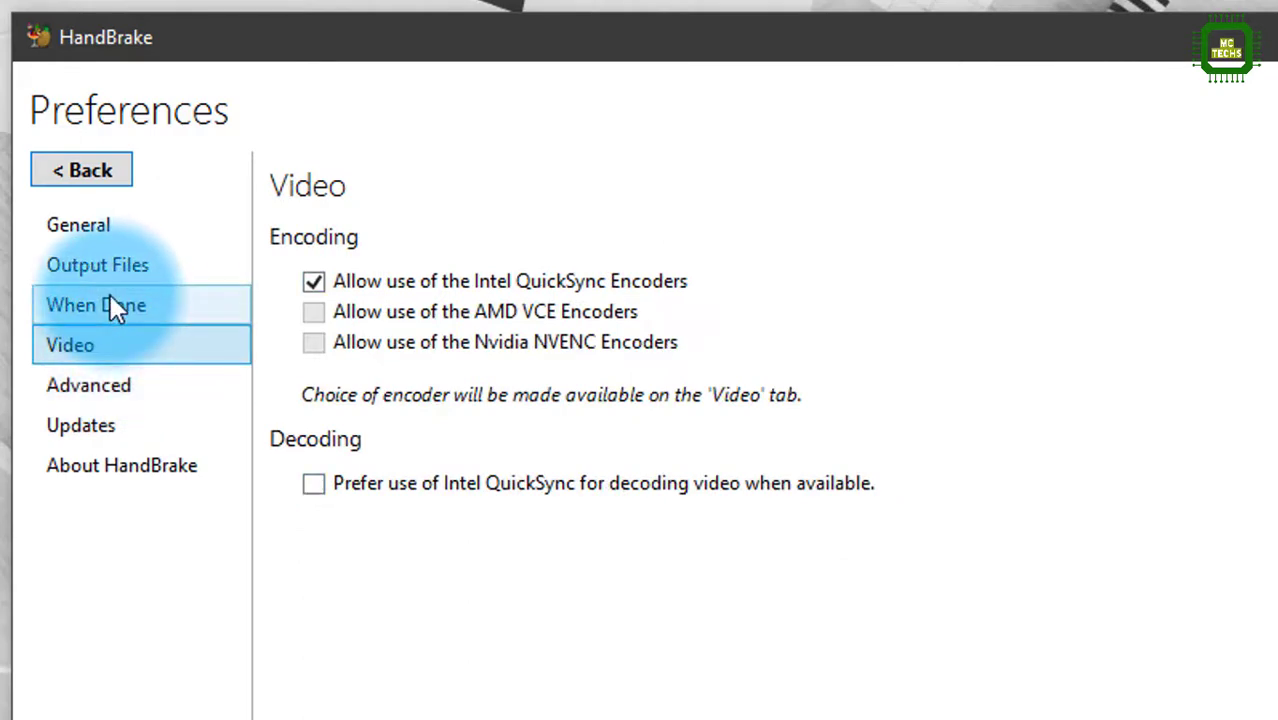
Step: Keep the When Done action at Do nothing and view the Output Files naming page
{"action": "left_click", "coordinate": [110, 306]}
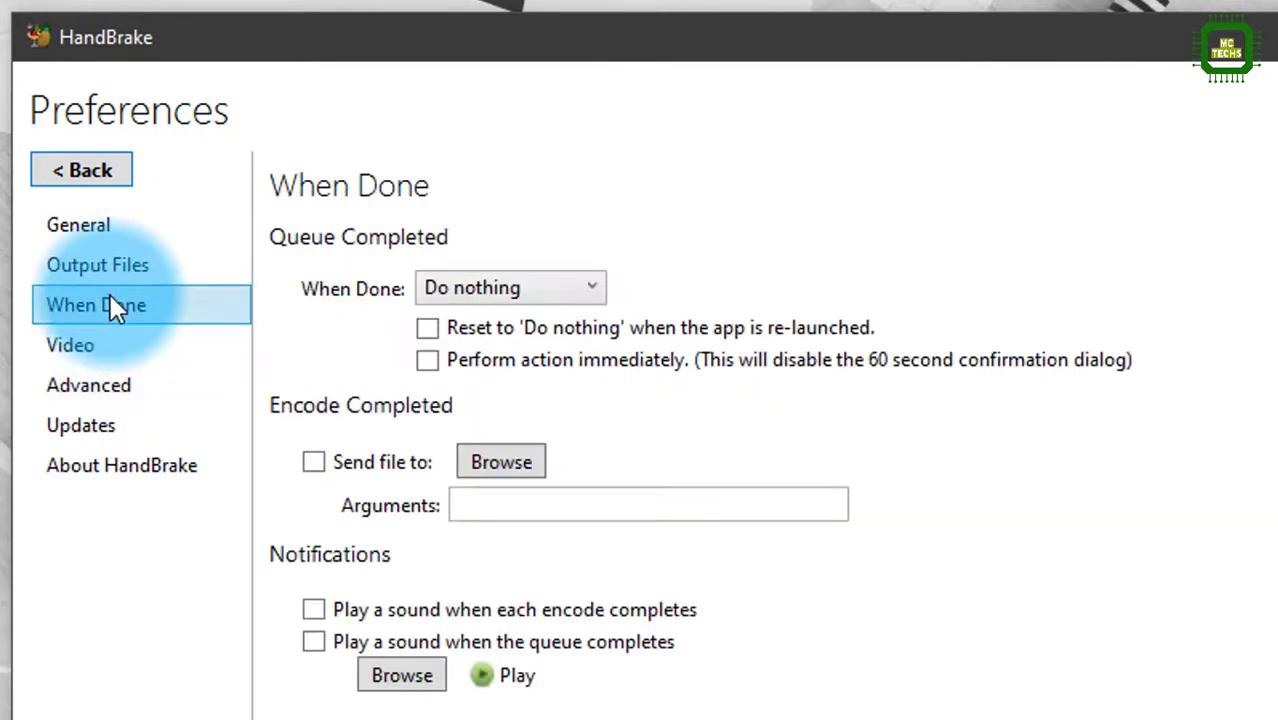
{"action": "left_click", "coordinate": [476, 293]}
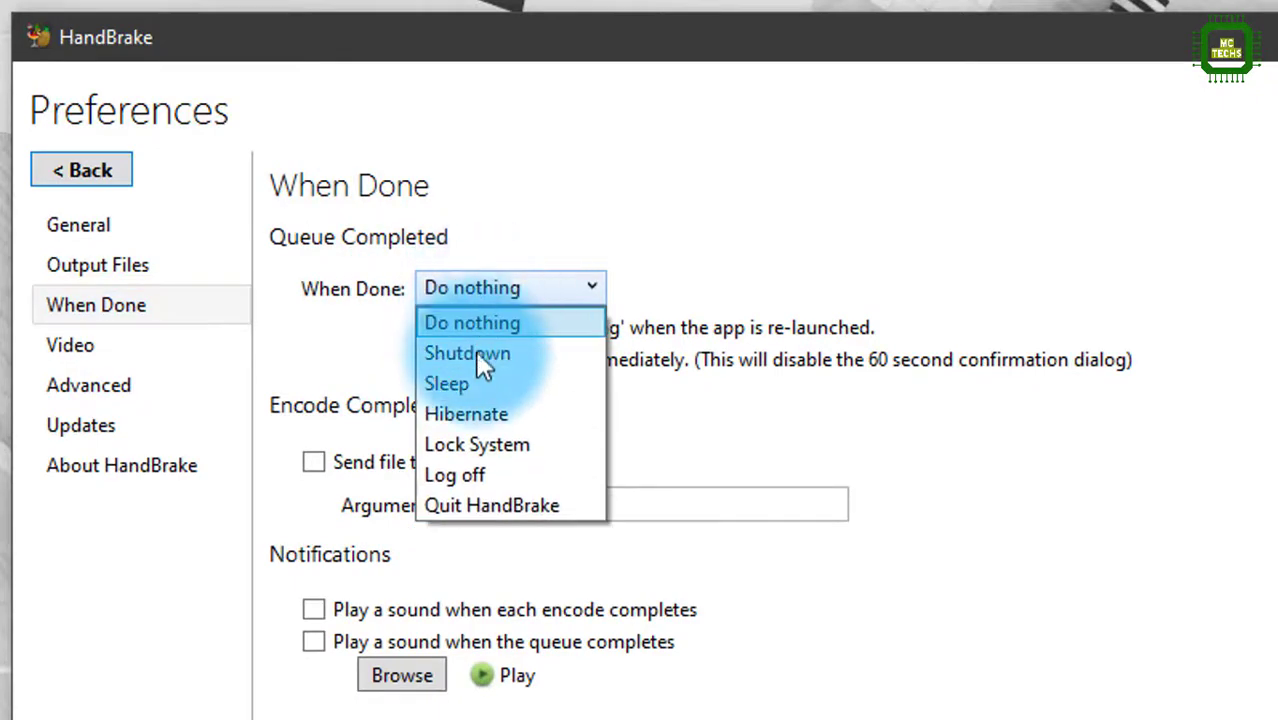
{"action": "key", "text": "Down"}
{"action": "key", "text": "Down"}
{"action": "key", "text": "Down"}
{"action": "key", "text": "Up"}
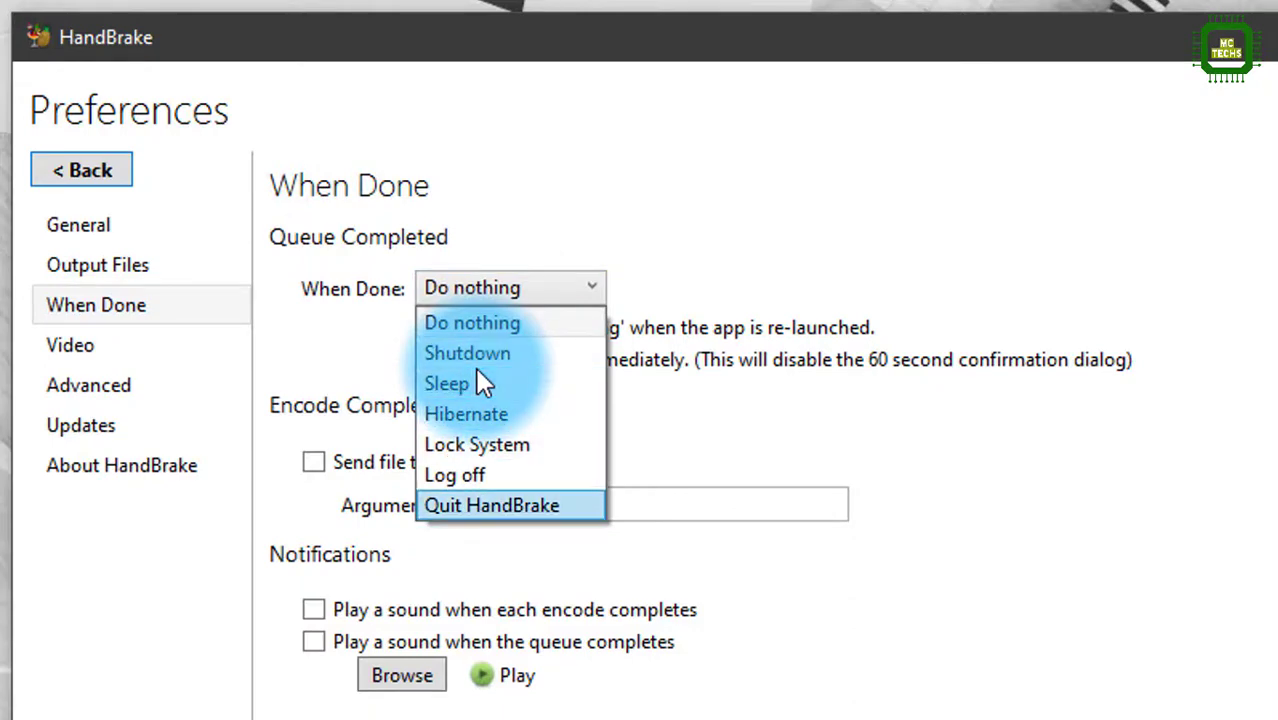
{"action": "left_click", "coordinate": [150, 274]}
{"action": "left_click", "coordinate": [150, 274]}
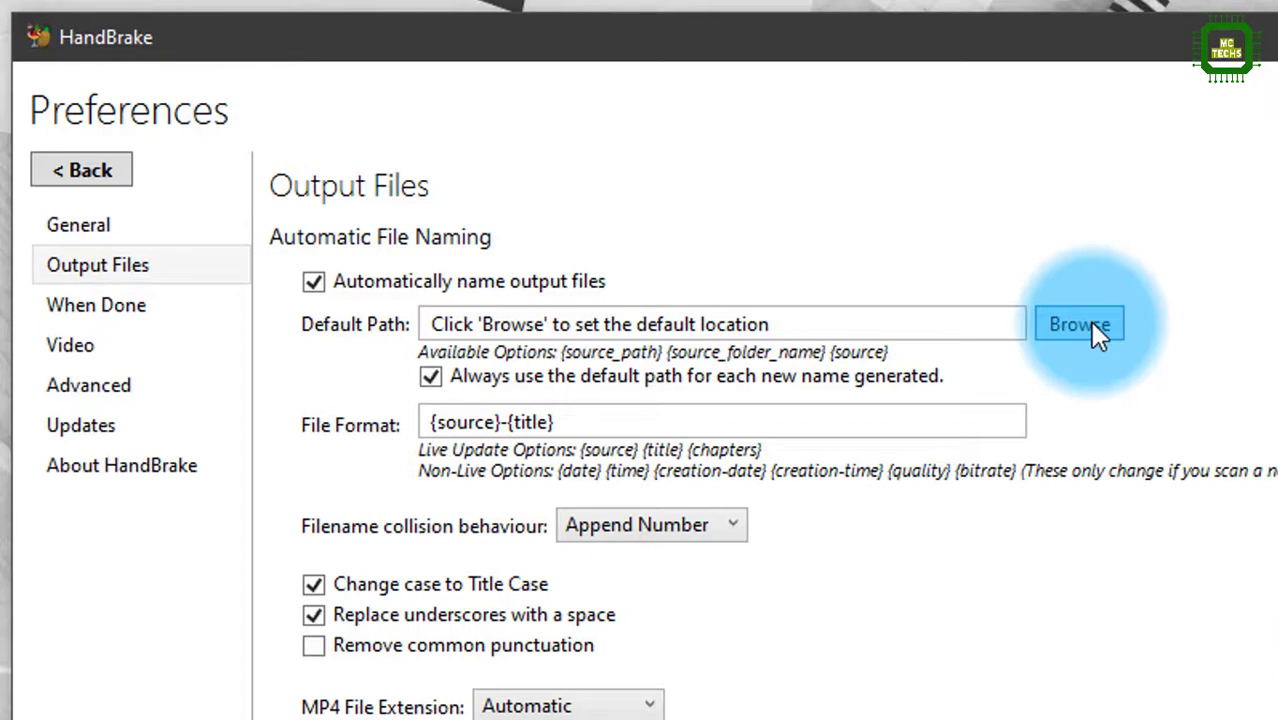
Step: Visit General preferences, go back to the main window and bring up Source Selection
{"action": "left_click", "coordinate": [72, 226]}
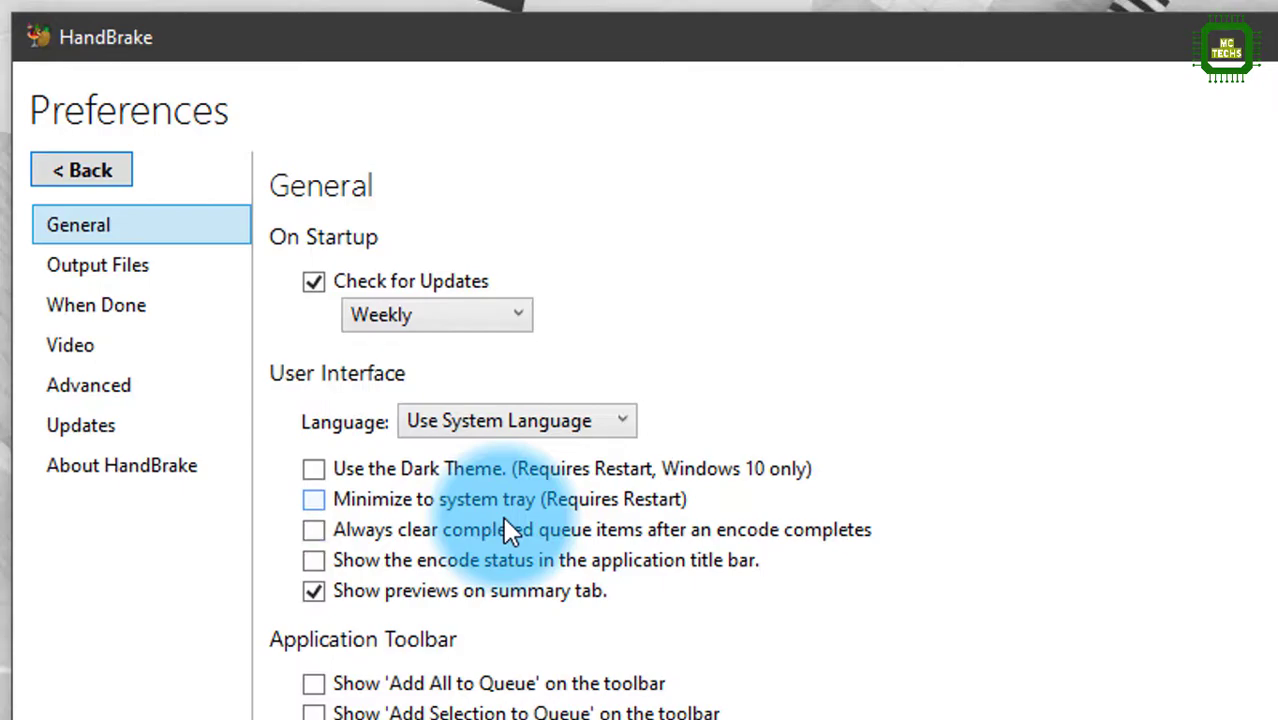
{"action": "left_click", "coordinate": [81, 170]}
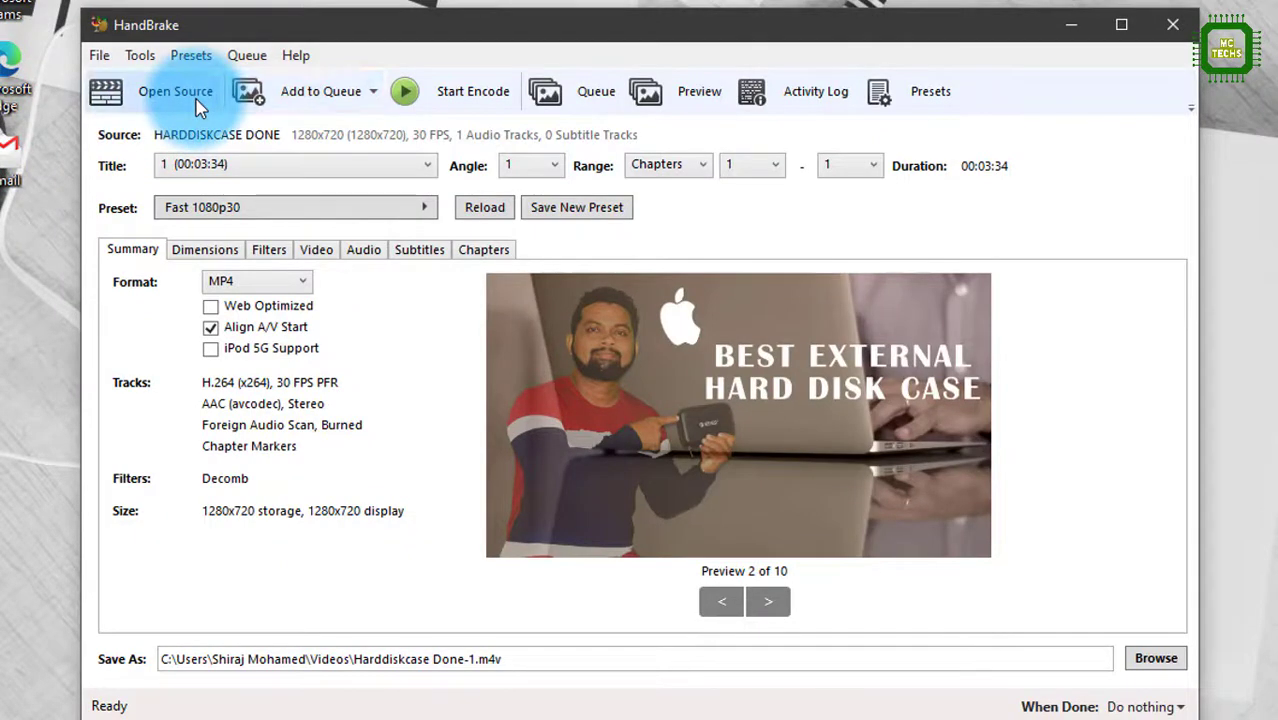
{"action": "left_click", "coordinate": [168, 93]}
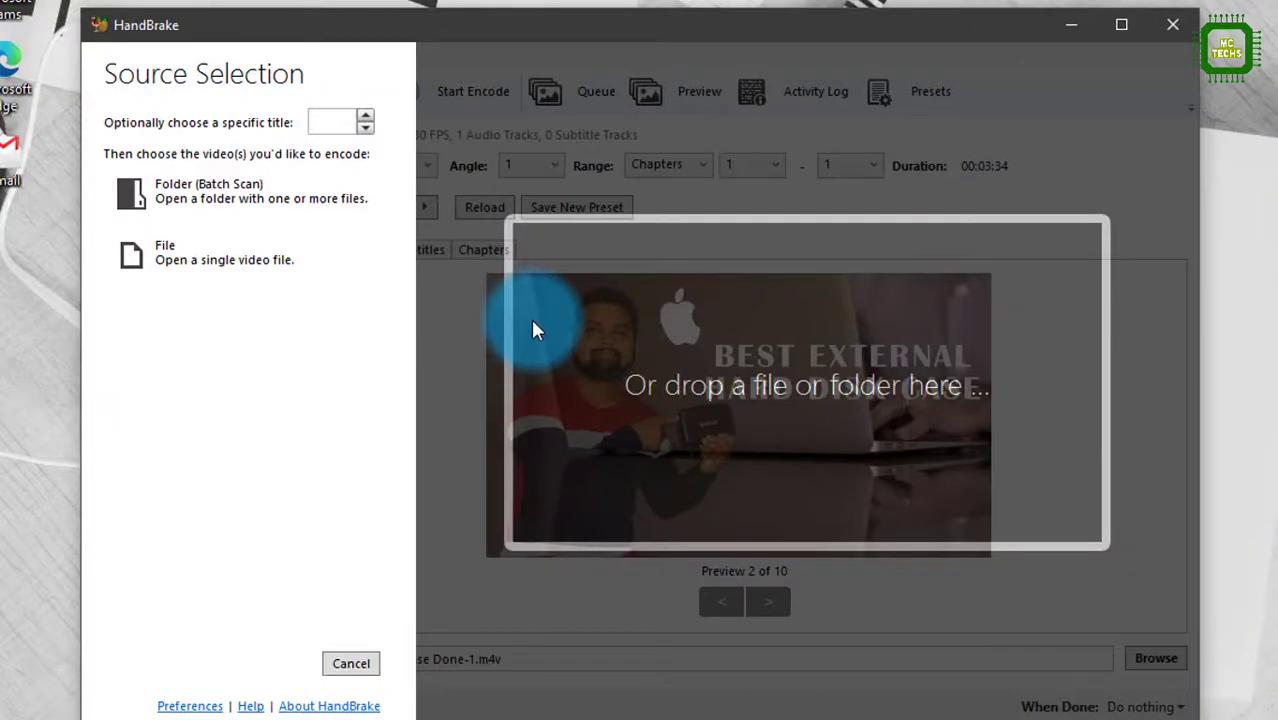
{"action": "left_click", "coordinate": [352, 664]}
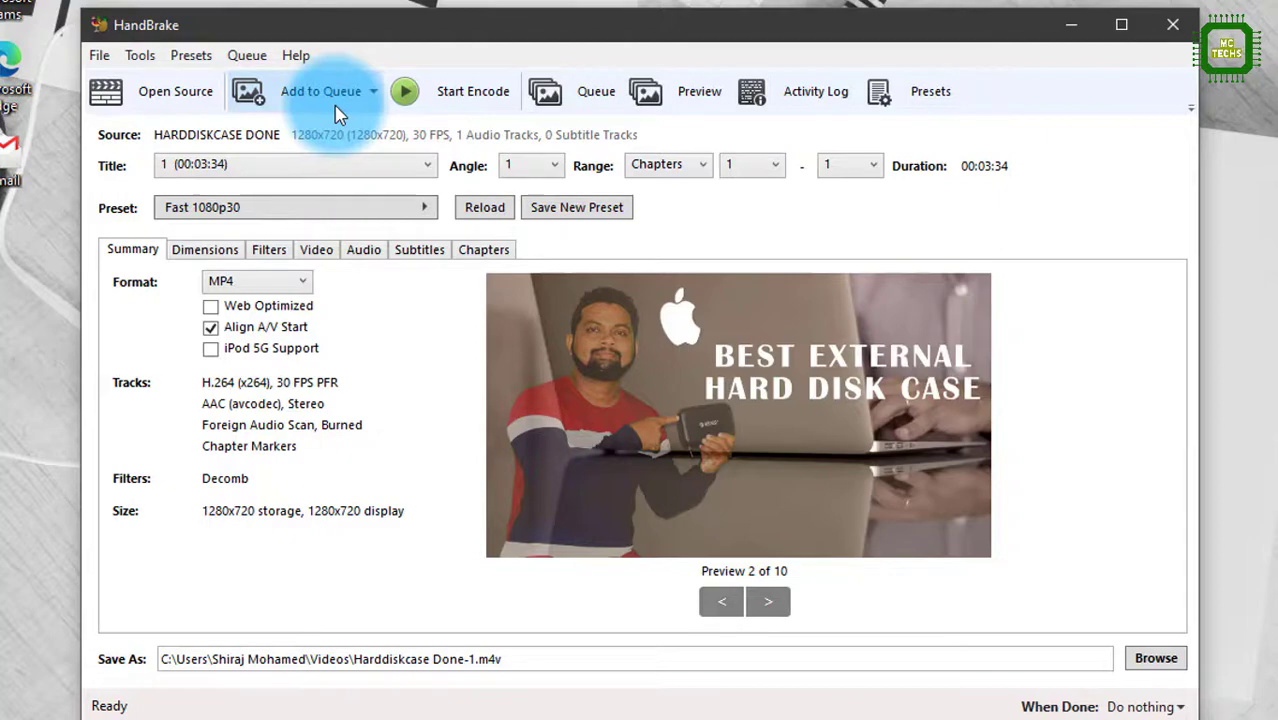
{"action": "left_click", "coordinate": [375, 164]}
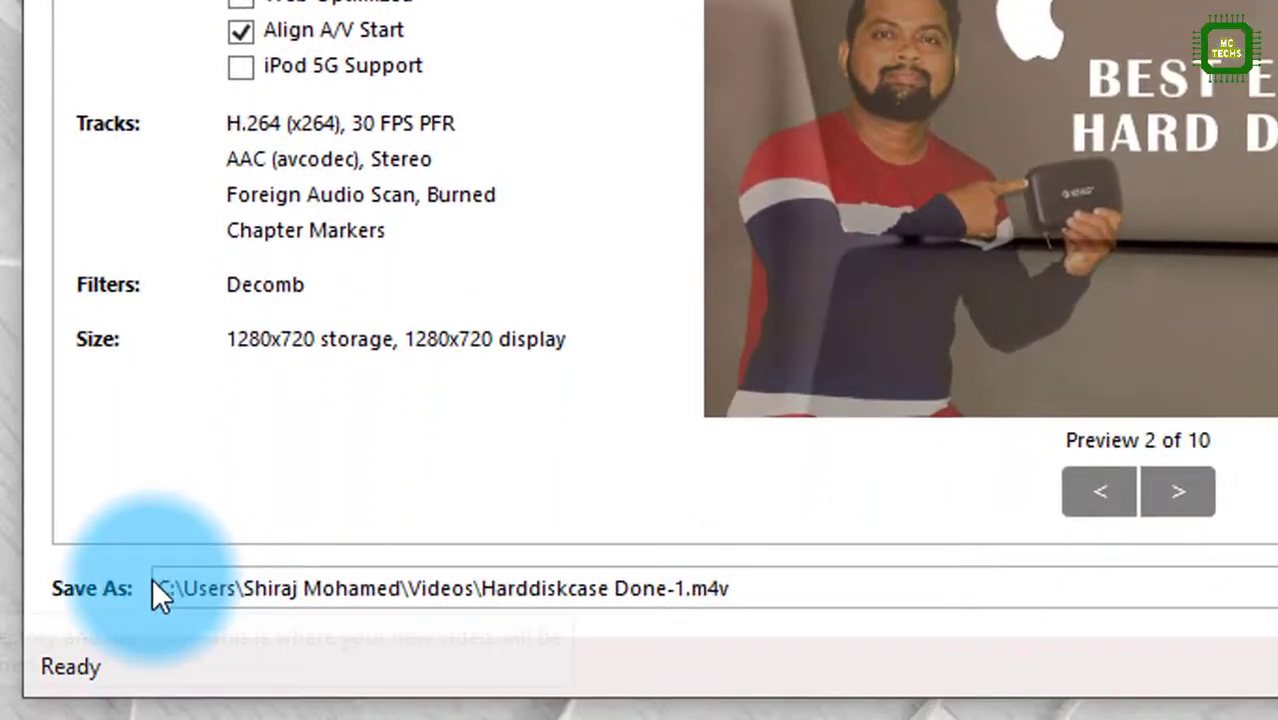
{"action": "left_click", "coordinate": [668, 591]}
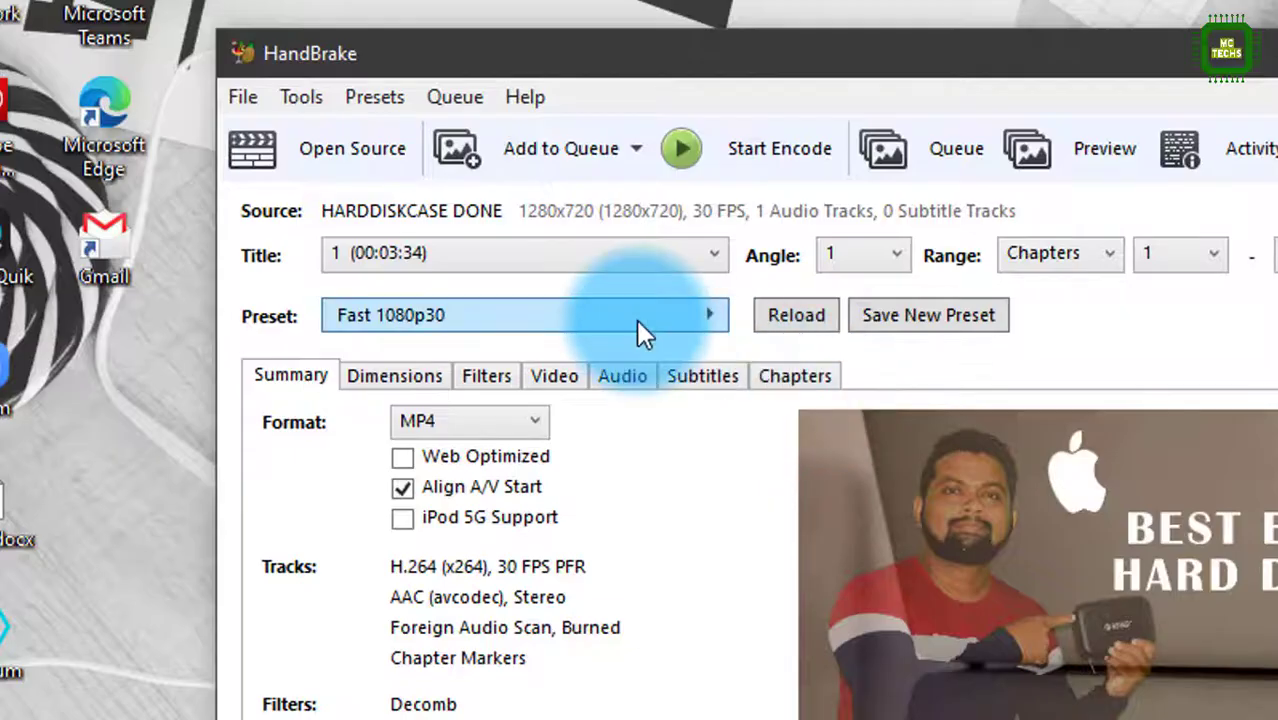
Step: Choose the General > Fast 720p30 preset and check its 1280x720 dimensions
{"action": "left_click", "coordinate": [636, 319]}
{"action": "mouse_move", "coordinate": [165, 315]}
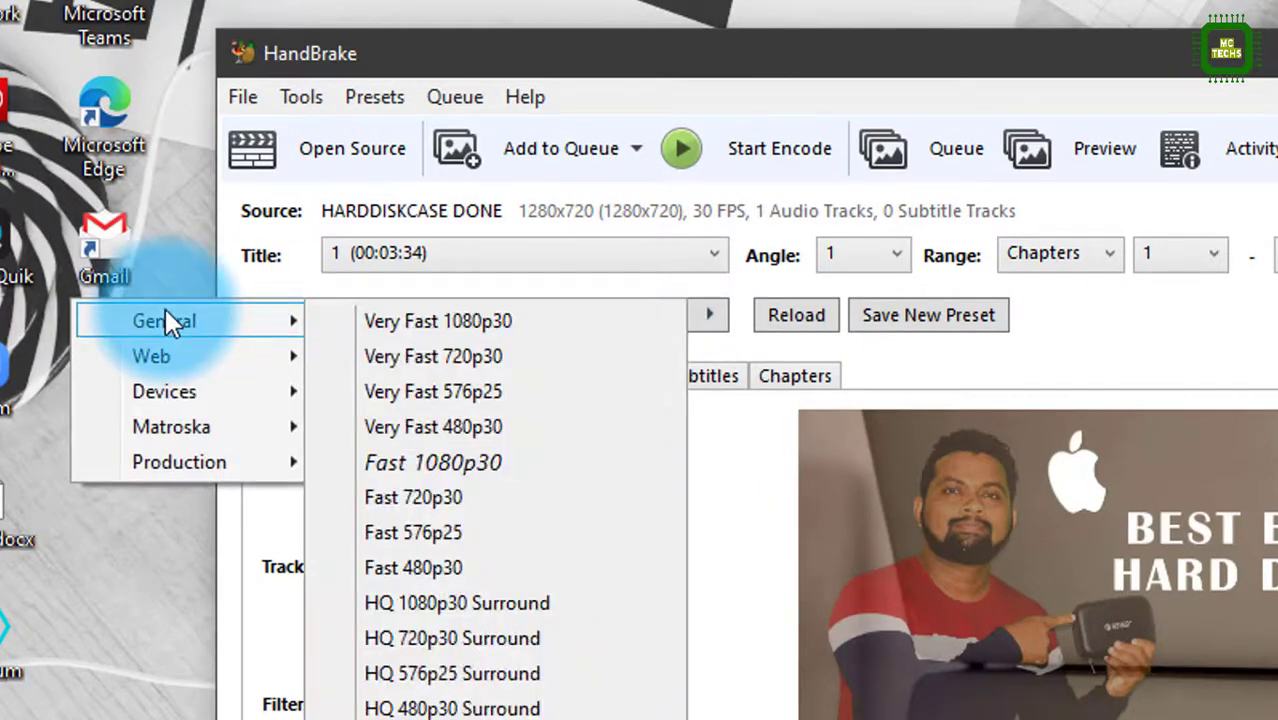
{"action": "left_click", "coordinate": [454, 498]}
{"action": "left_click", "coordinate": [377, 376]}
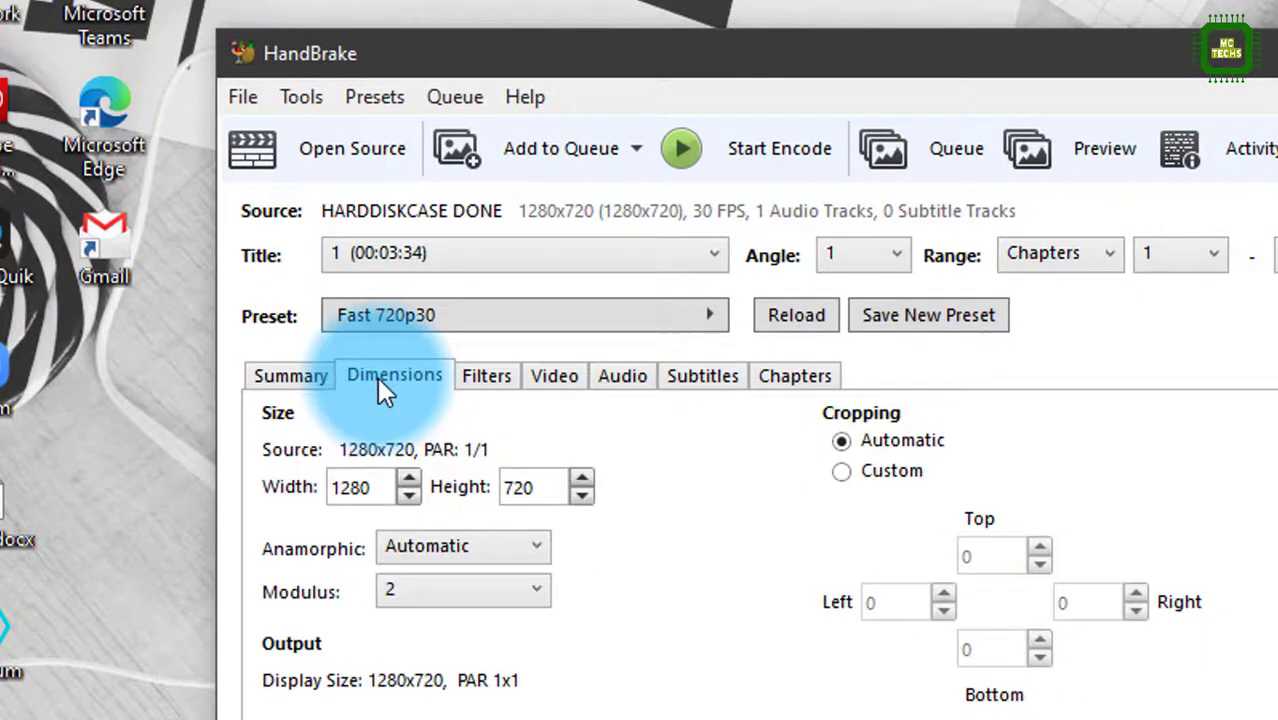
Step: Check the Filters tab, then the Video tab showing H.264, 30 FPS and RF 21
{"action": "left_click", "coordinate": [494, 380]}
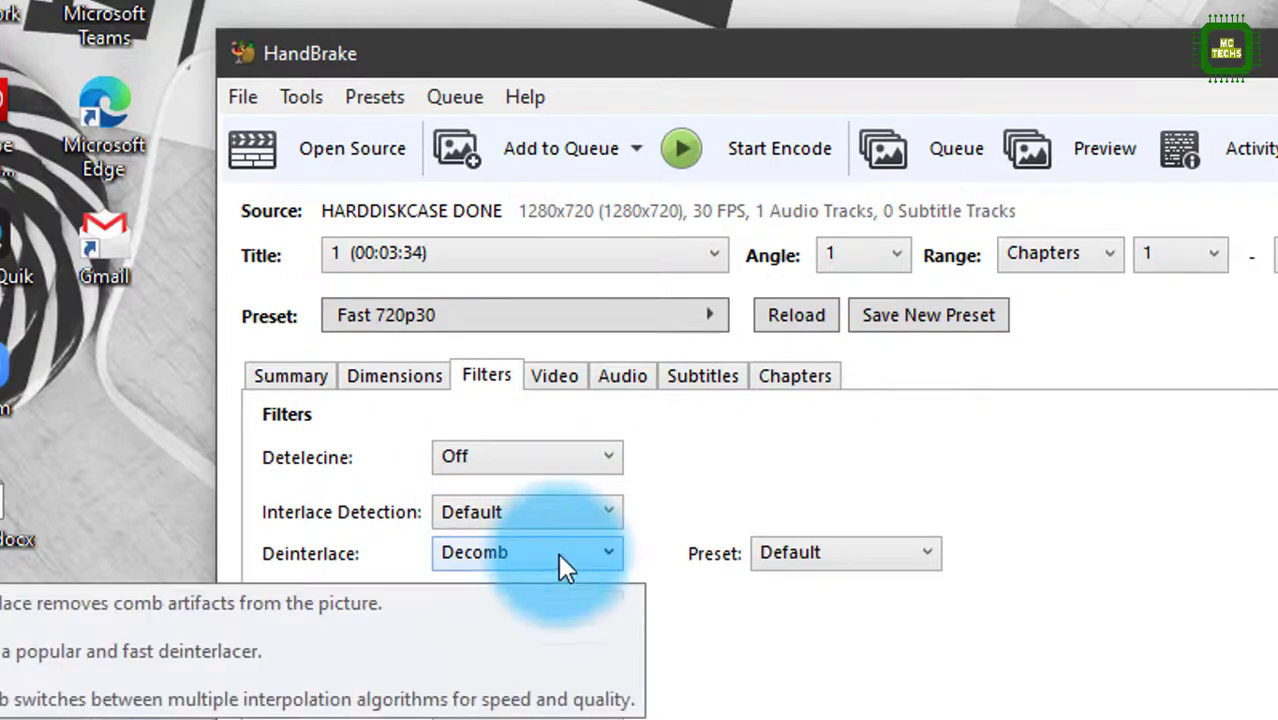
{"action": "left_click", "coordinate": [565, 376]}
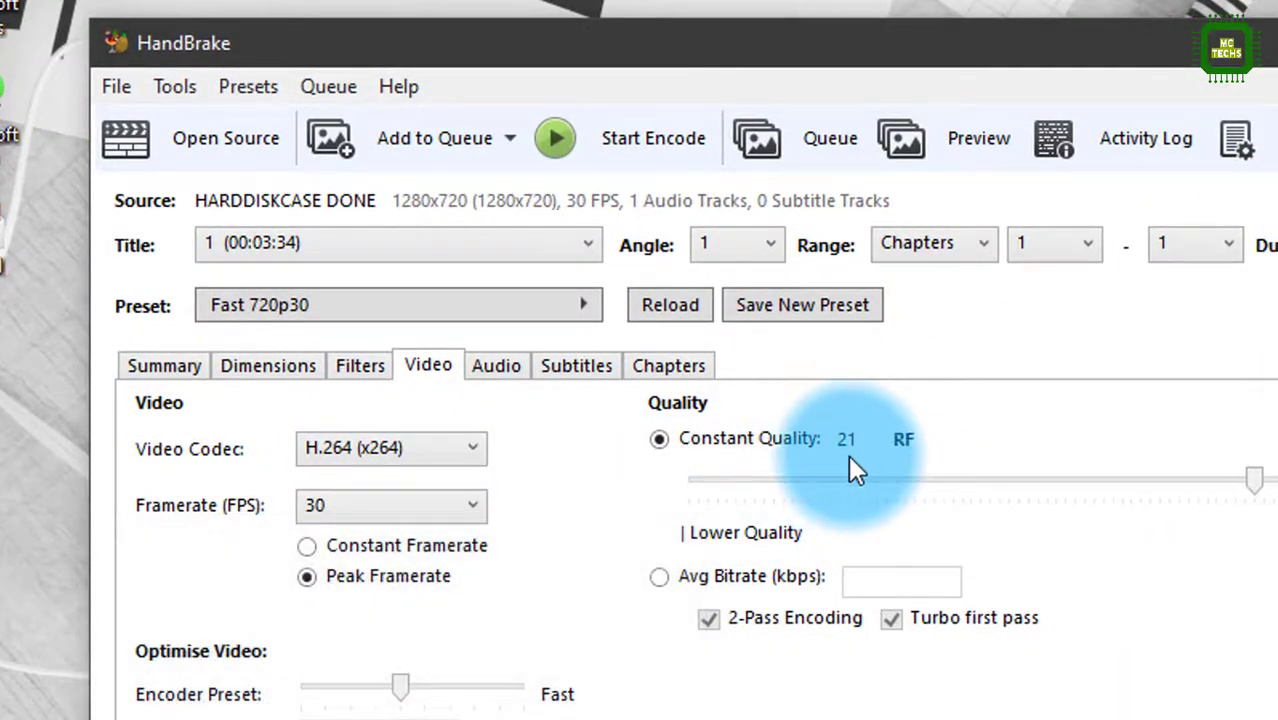
Step: Apply the Fast 1080p30 preset and lower the constant quality to 26 RF
{"action": "left_click", "coordinate": [327, 306]}
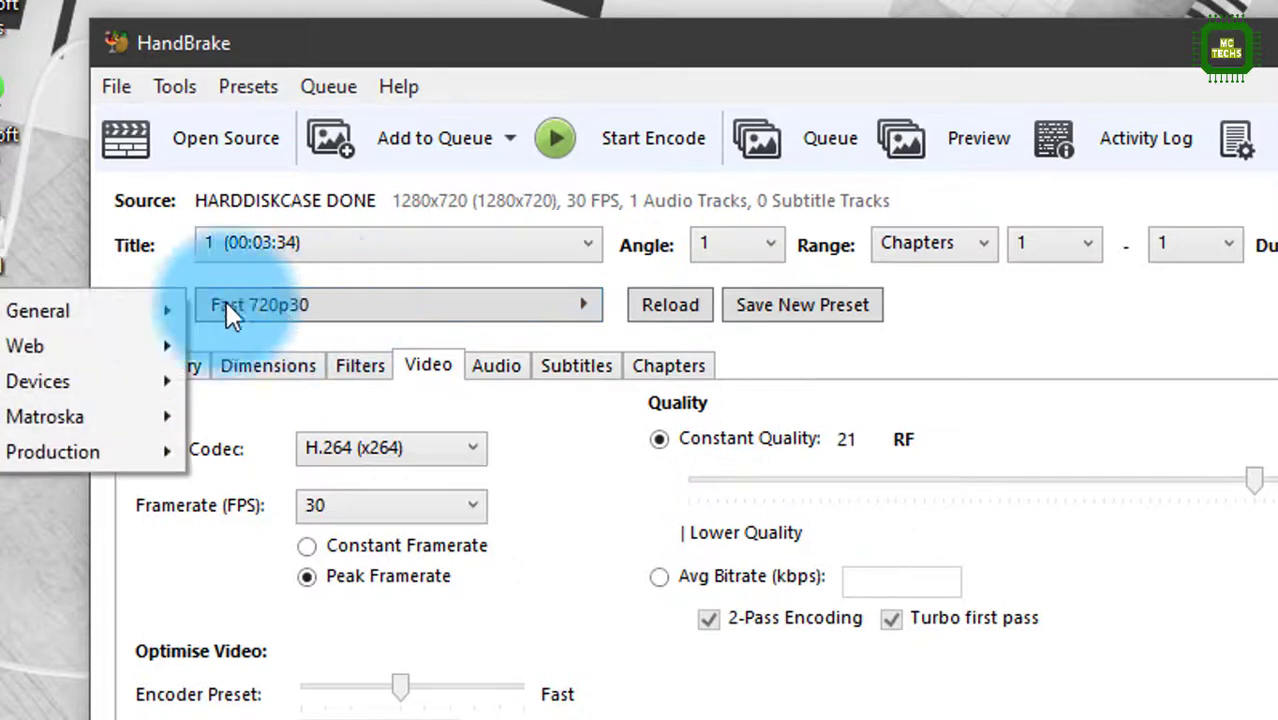
{"action": "mouse_move", "coordinate": [118, 308]}
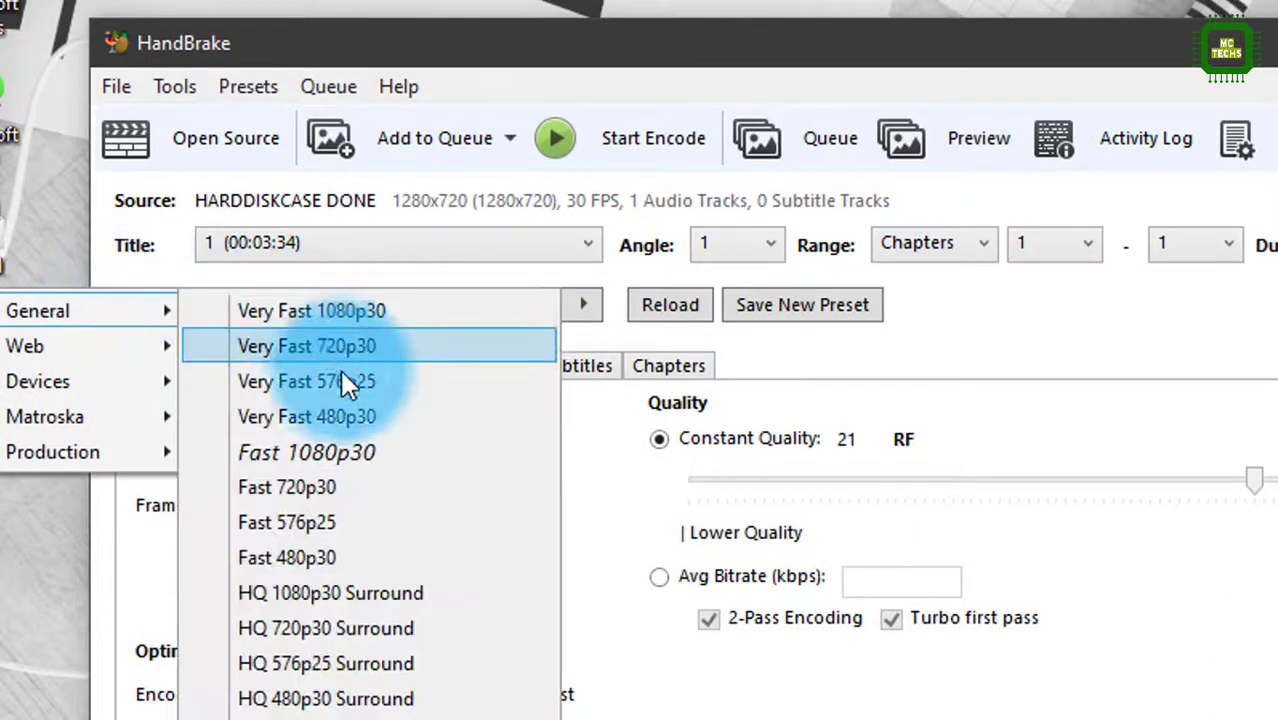
{"action": "left_click", "coordinate": [356, 450]}
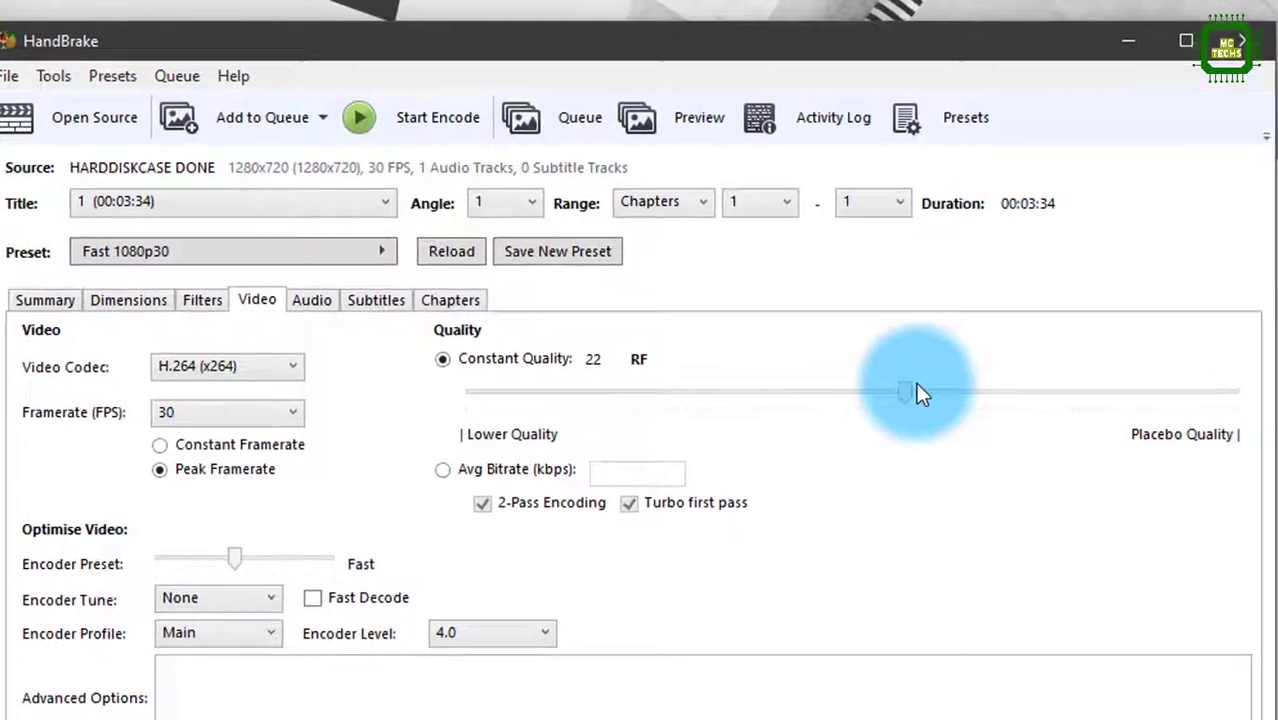
{"action": "mouse_move", "coordinate": [909, 392]}
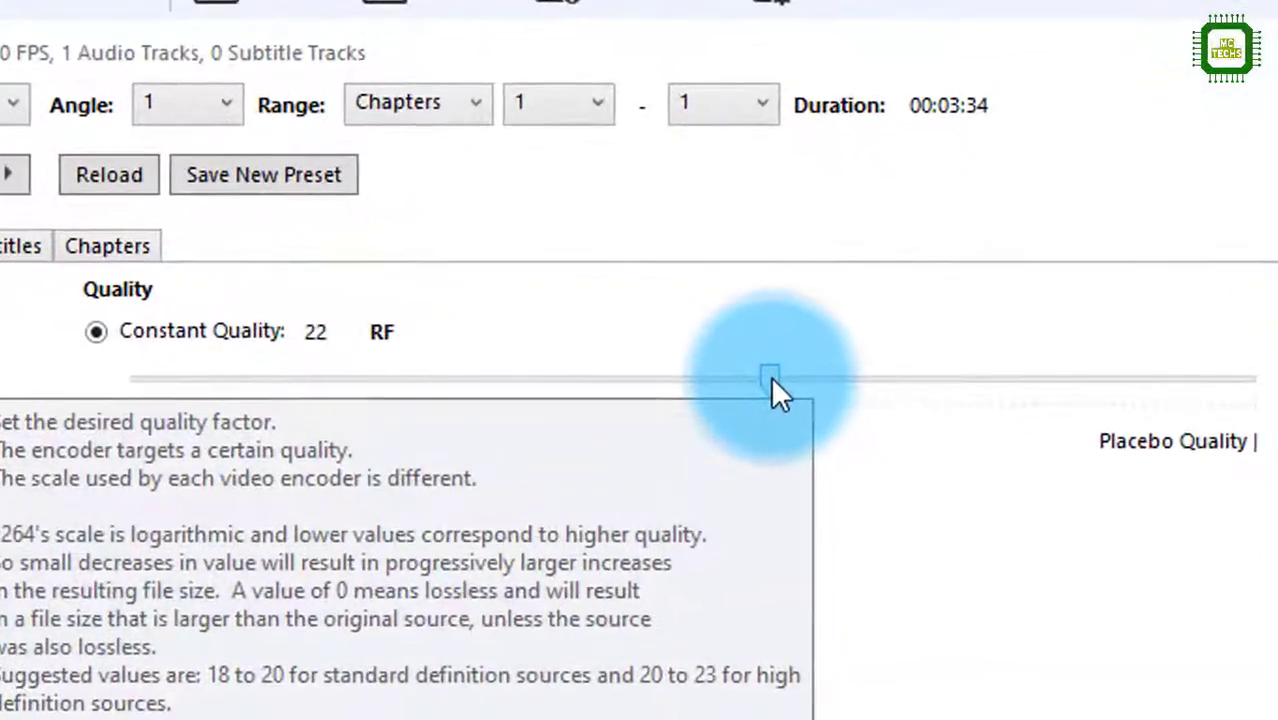
{"action": "left_click_drag", "start_coordinate": [770, 375], "coordinate": [898, 387]}
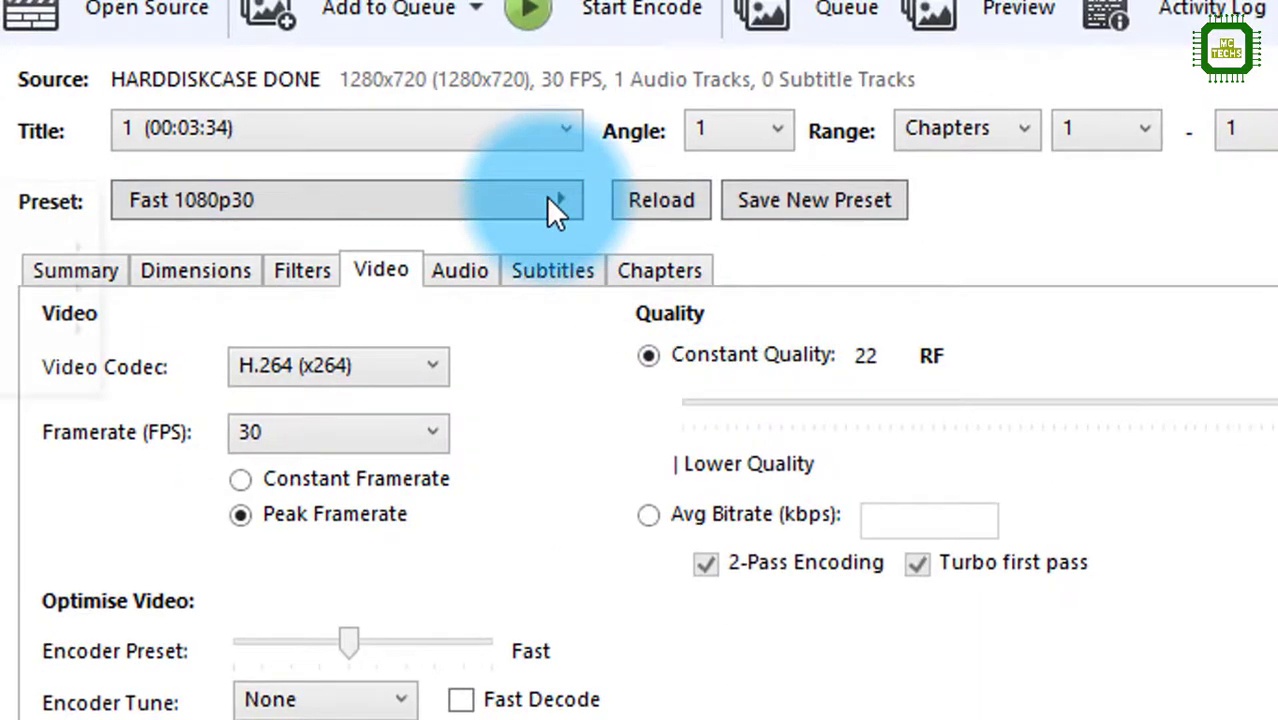
Step: Switch the preset back to Fast 720p30
{"action": "left_click", "coordinate": [550, 205]}
{"action": "mouse_move", "coordinate": [33, 224]}
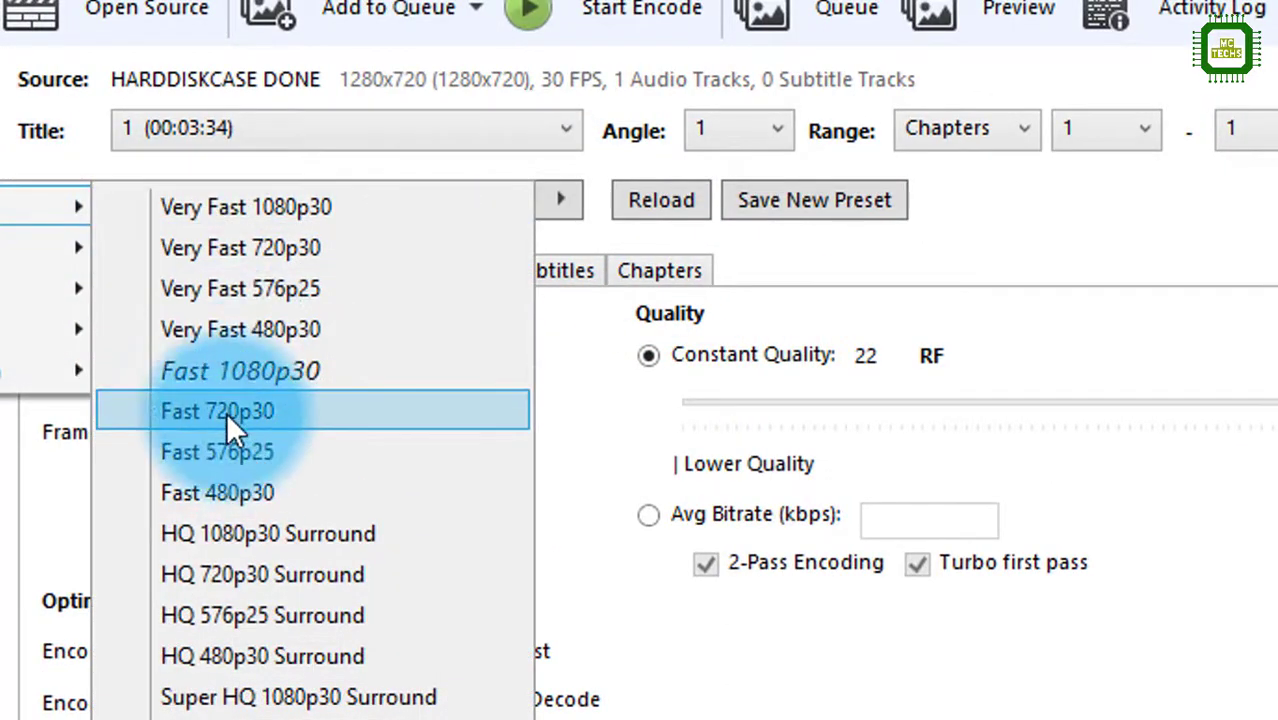
{"action": "left_click", "coordinate": [226, 414]}
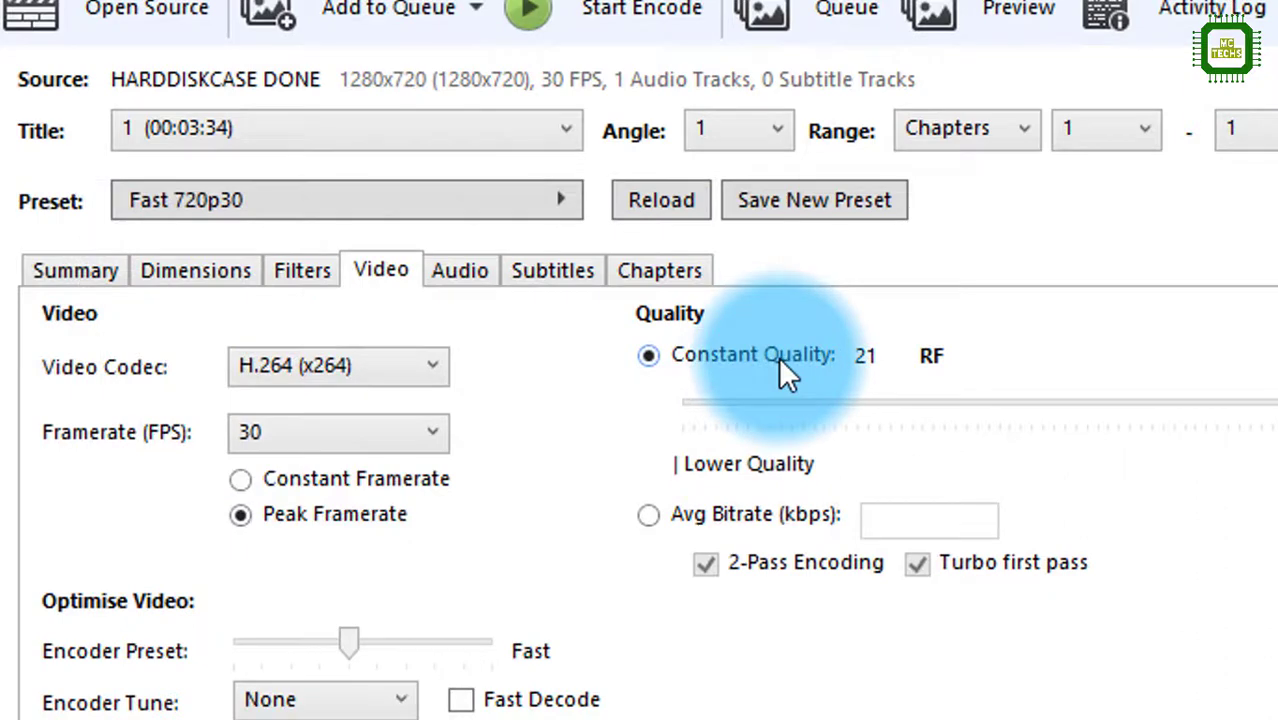
{"action": "mouse_move", "coordinate": [780, 356]}
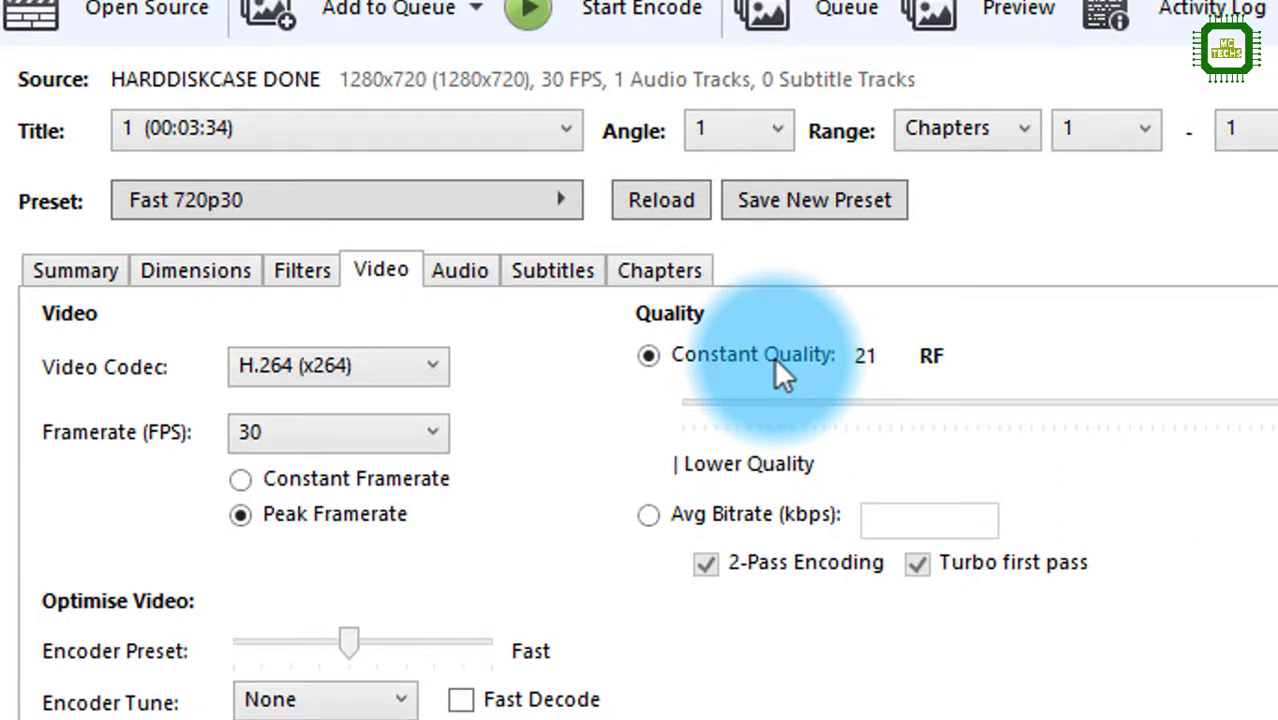
Step: Confirm the 30 fps frame rate and H.264 (x264) codec, then view the audio settings
{"action": "left_click", "coordinate": [298, 430]}
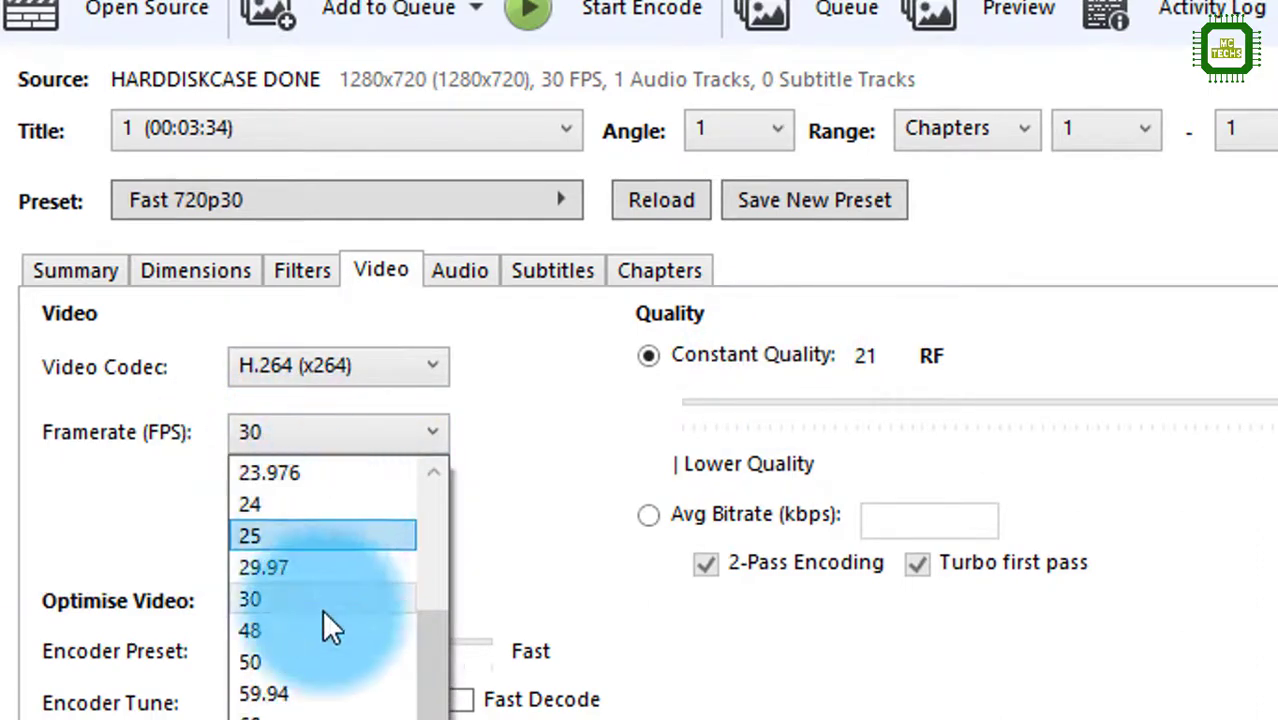
{"action": "left_click", "coordinate": [524, 468]}
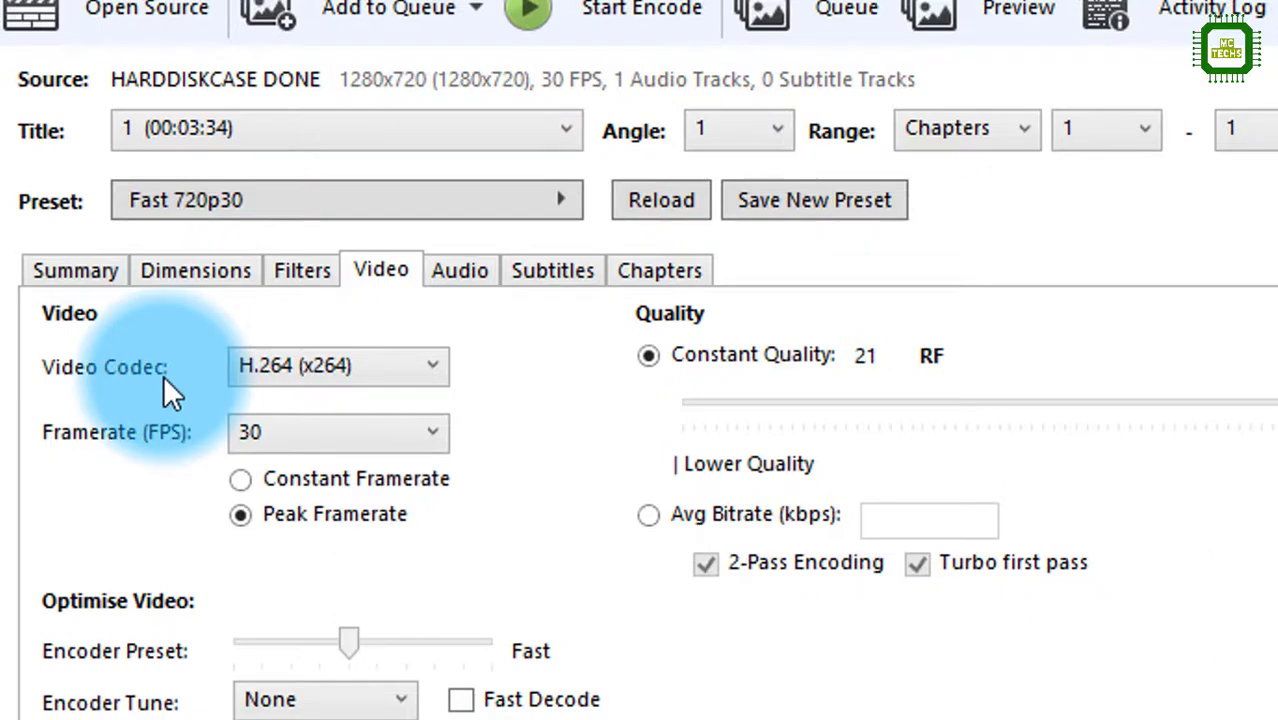
{"action": "left_click", "coordinate": [302, 375]}
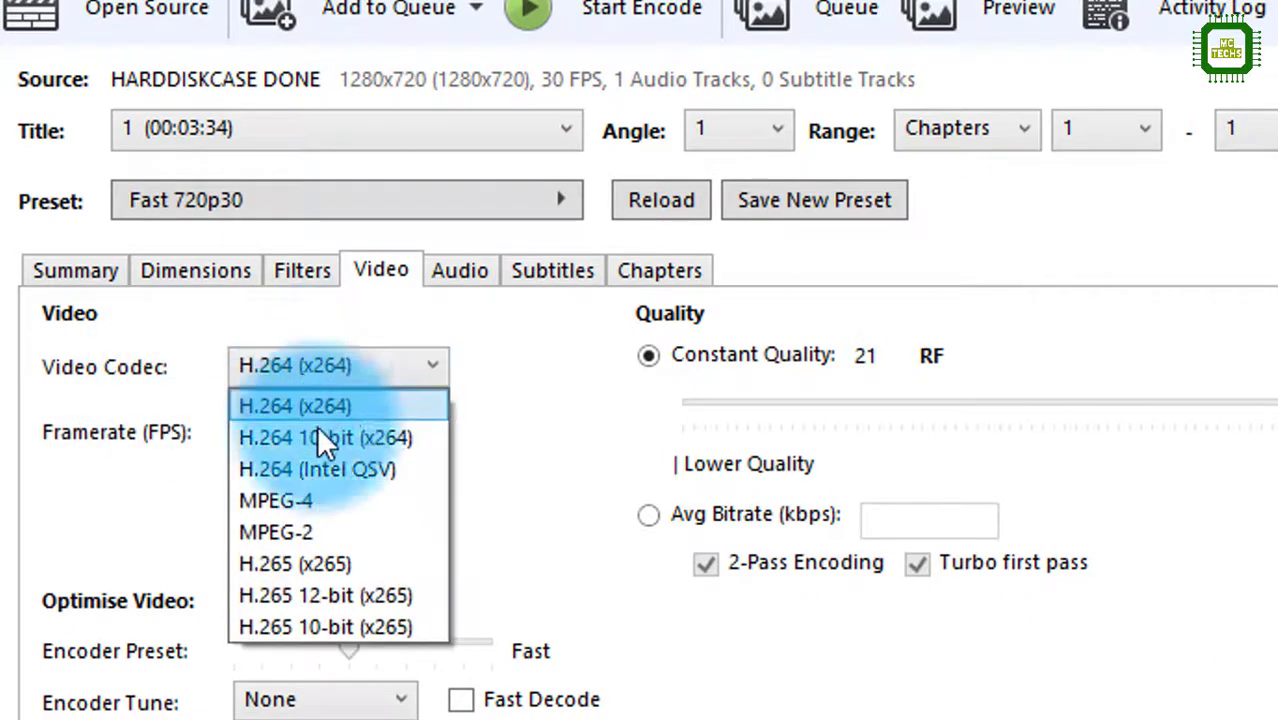
{"action": "left_click", "coordinate": [442, 272]}
{"action": "left_click", "coordinate": [462, 274]}
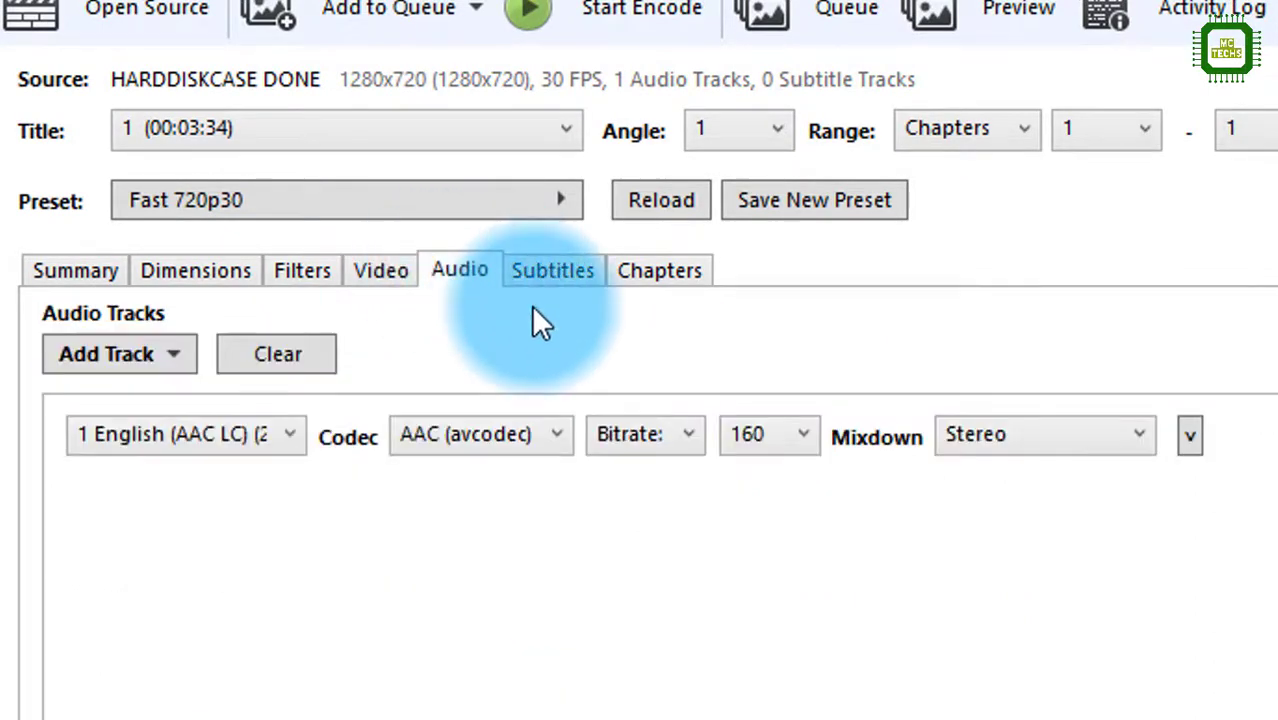
Step: Confirm the audio bitrate stays at 160, then review the Subtitles and Chapters settings
{"action": "left_click", "coordinate": [784, 442]}
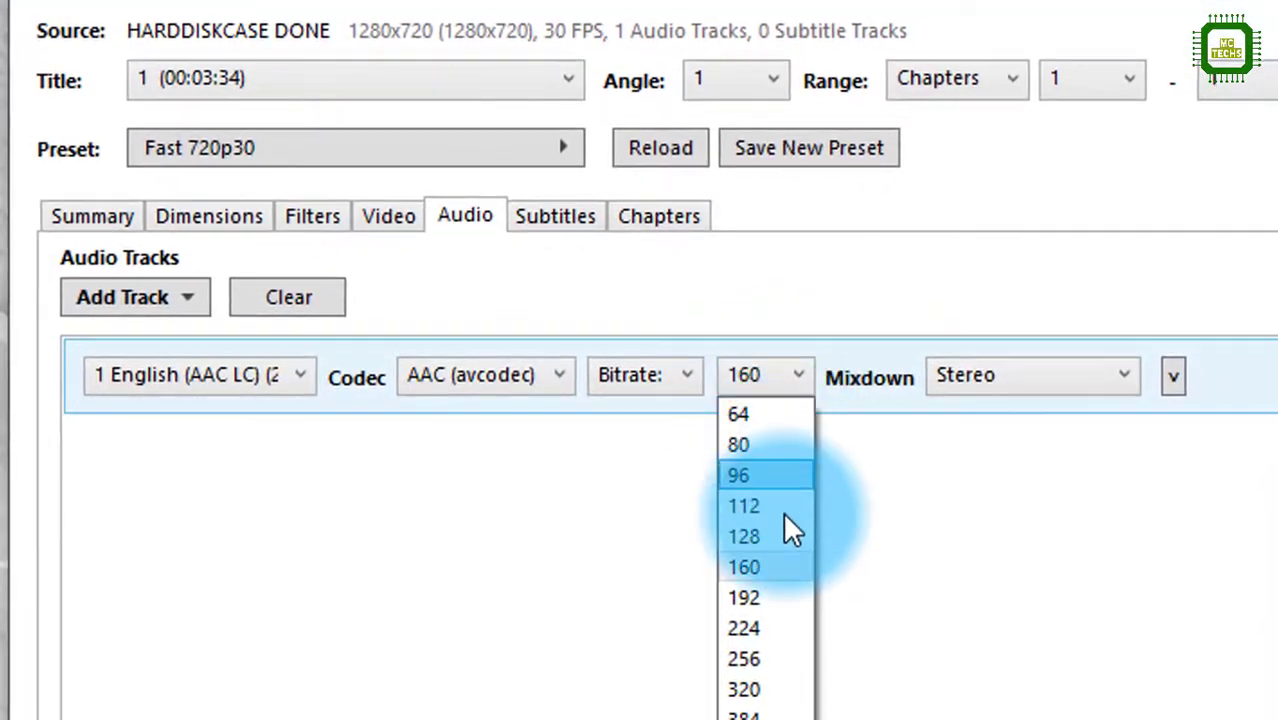
{"action": "left_click", "coordinate": [806, 575]}
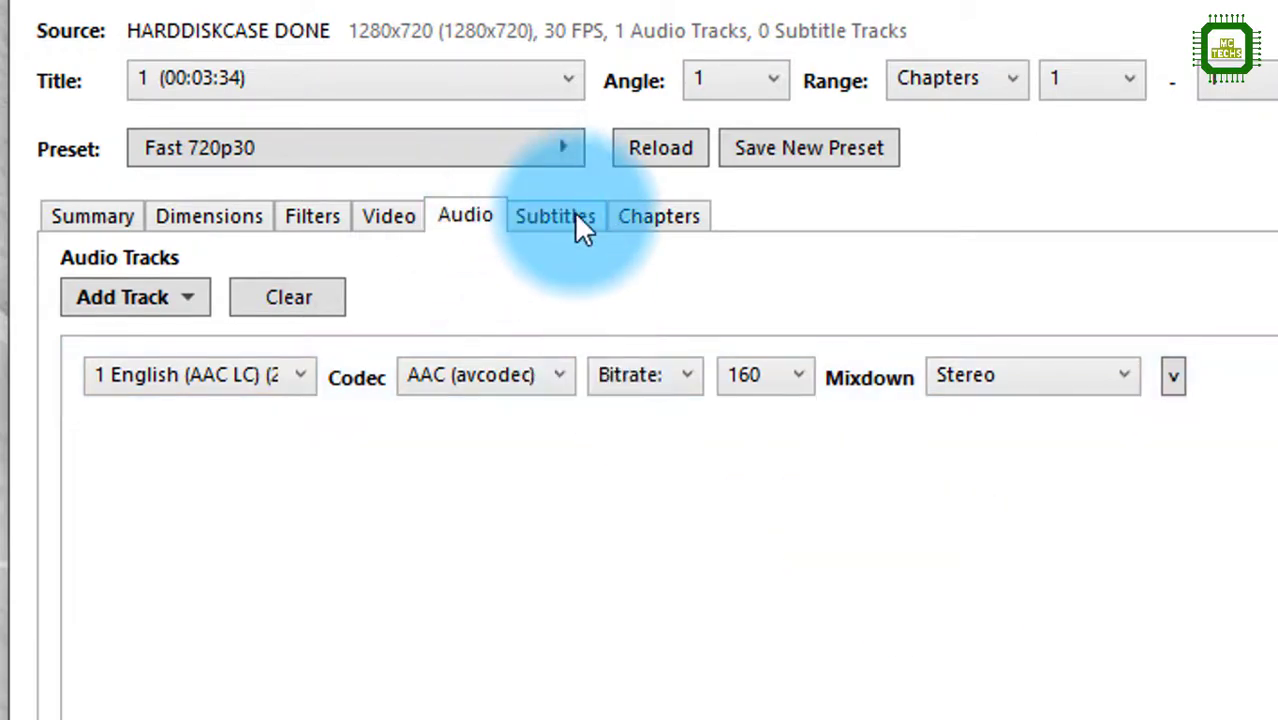
{"action": "left_click", "coordinate": [576, 216]}
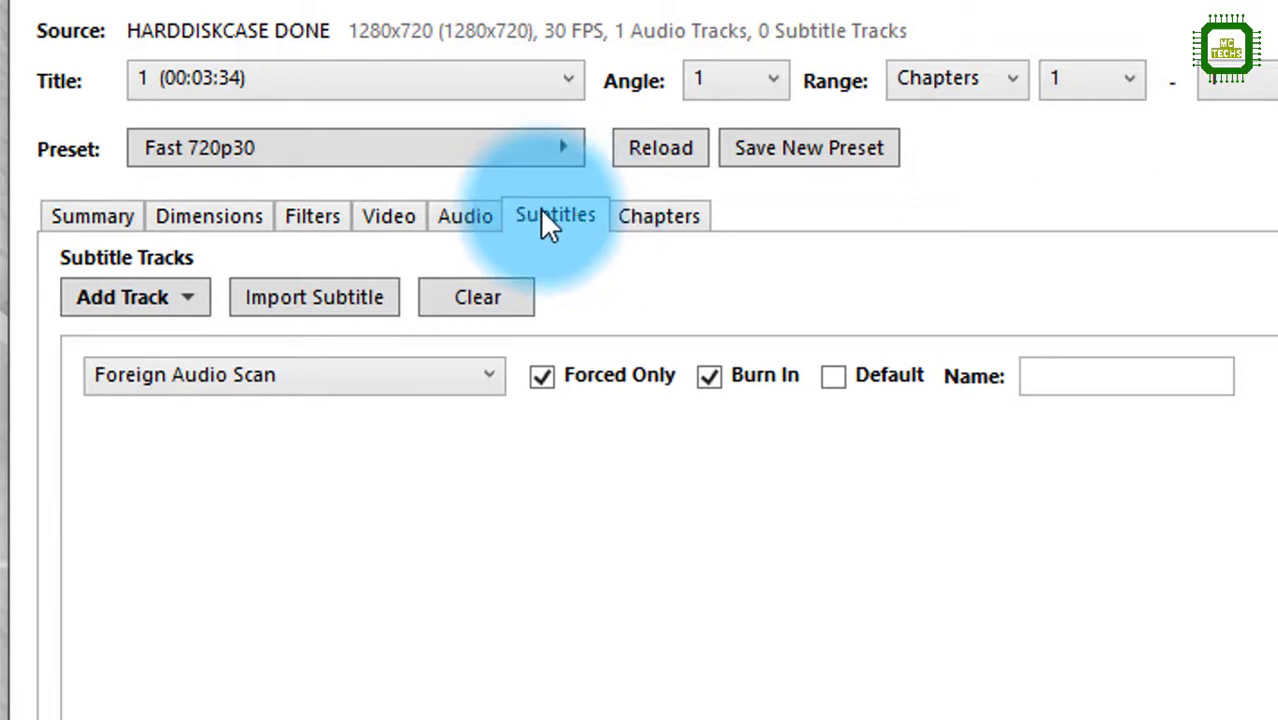
{"action": "left_click", "coordinate": [670, 218]}
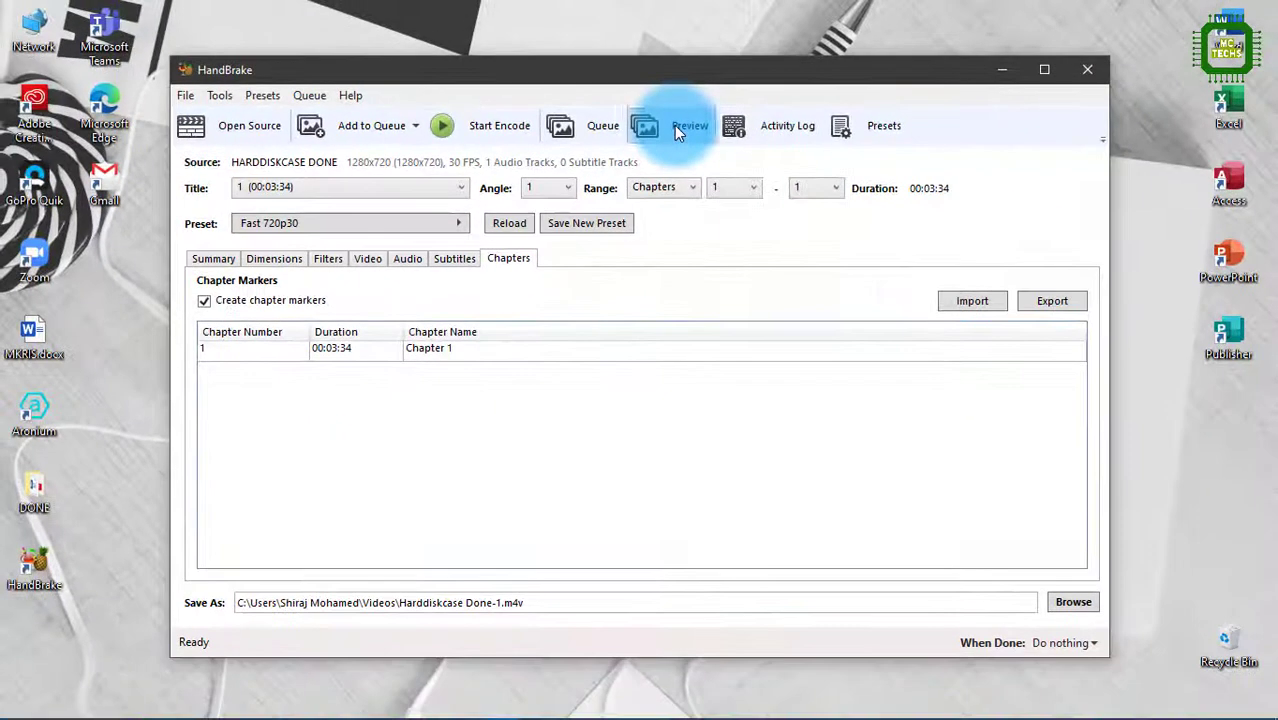
{"action": "left_click", "coordinate": [790, 128]}
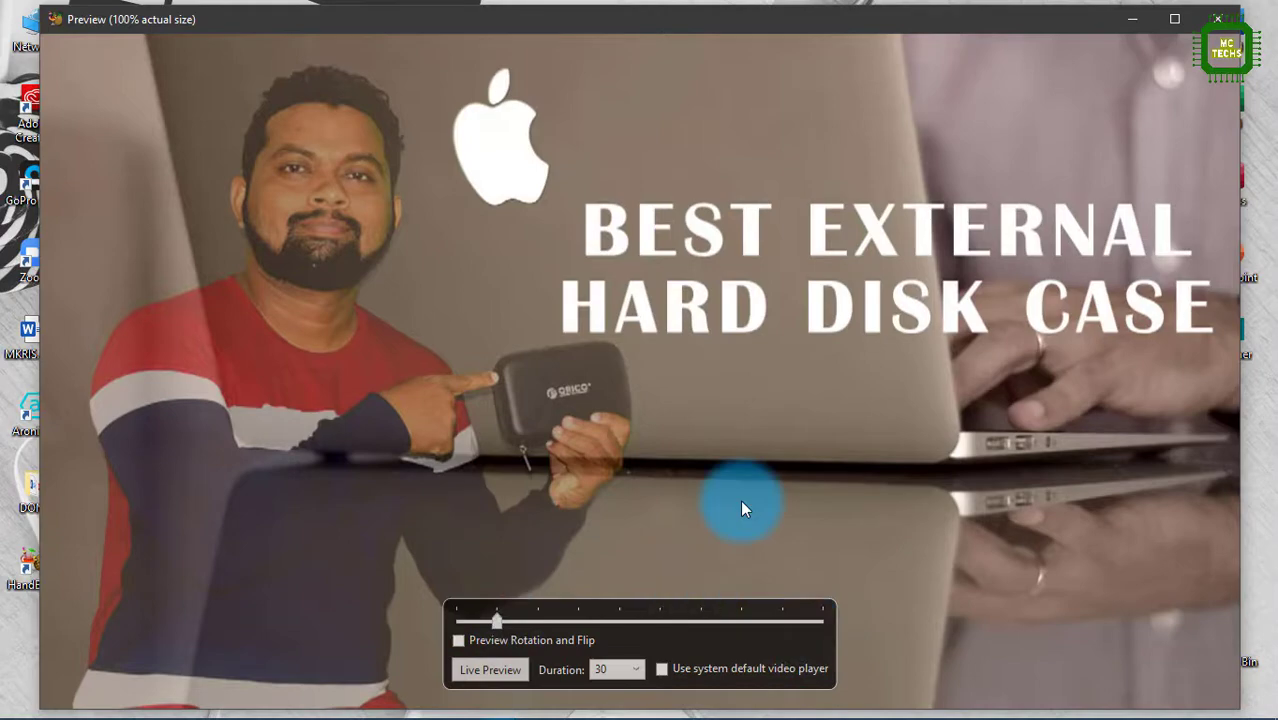
{"action": "left_click", "coordinate": [768, 619]}
{"action": "left_click", "coordinate": [768, 619]}
{"action": "left_click", "coordinate": [768, 619]}
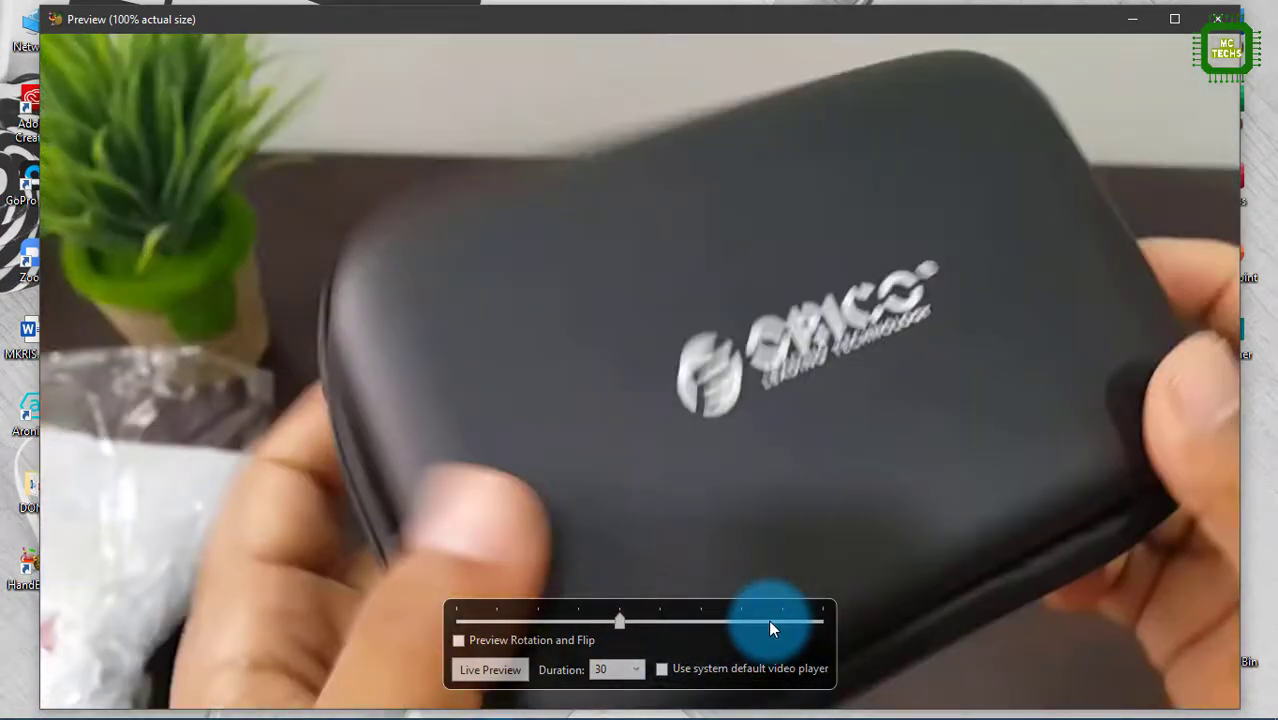
{"action": "left_click", "coordinate": [768, 619]}
{"action": "left_click", "coordinate": [768, 619]}
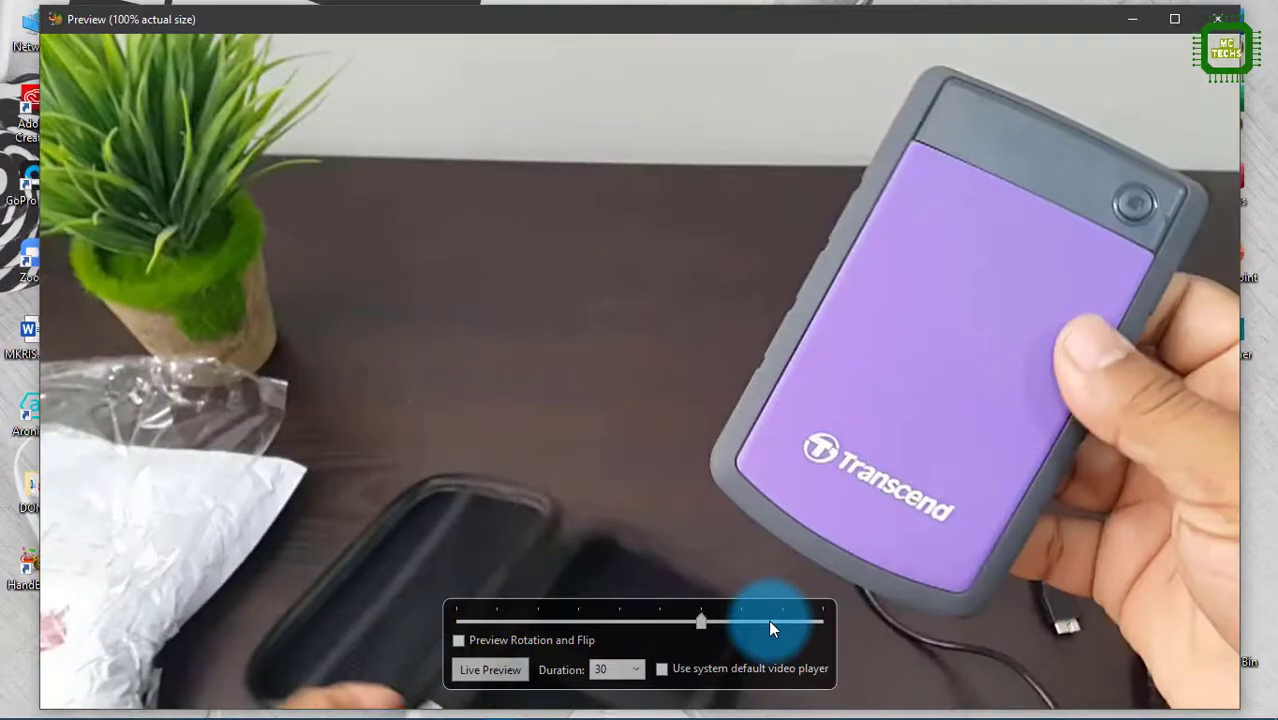
{"action": "left_click", "coordinate": [1217, 19]}
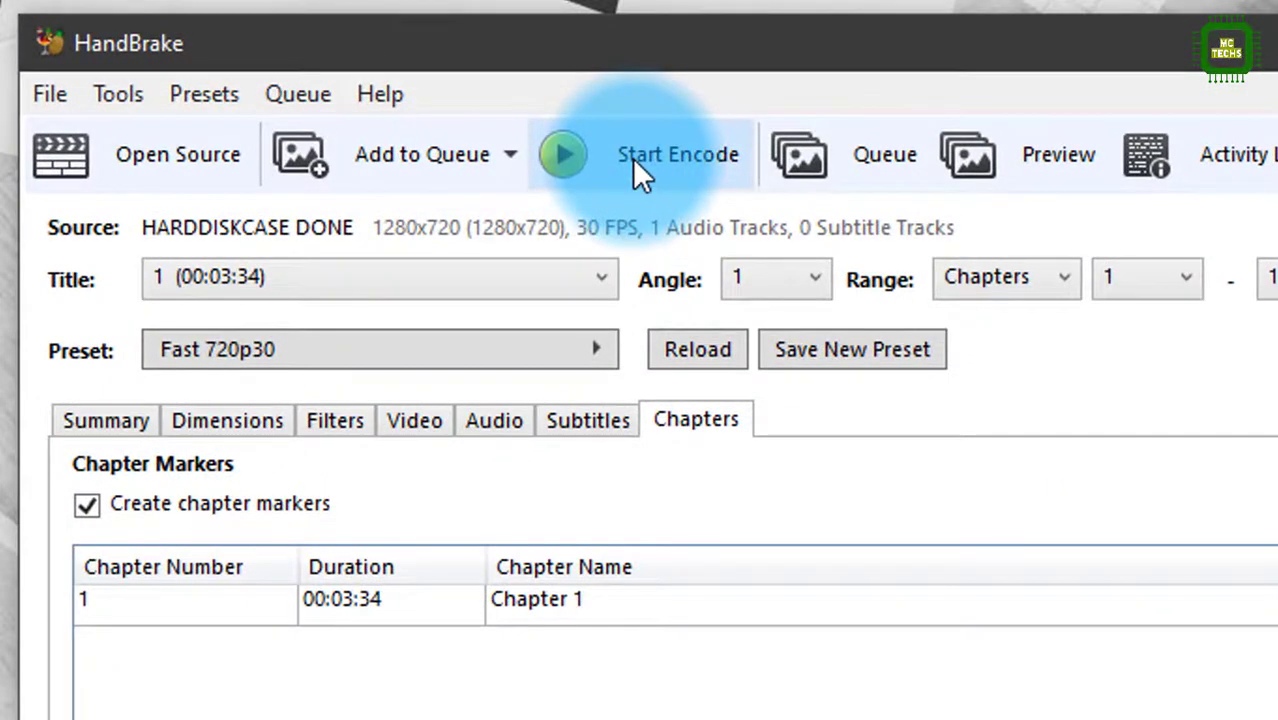
Step: Start encoding to Harddiskcase Done-1.m4v and check the When Done options
{"action": "left_click", "coordinate": [634, 162]}
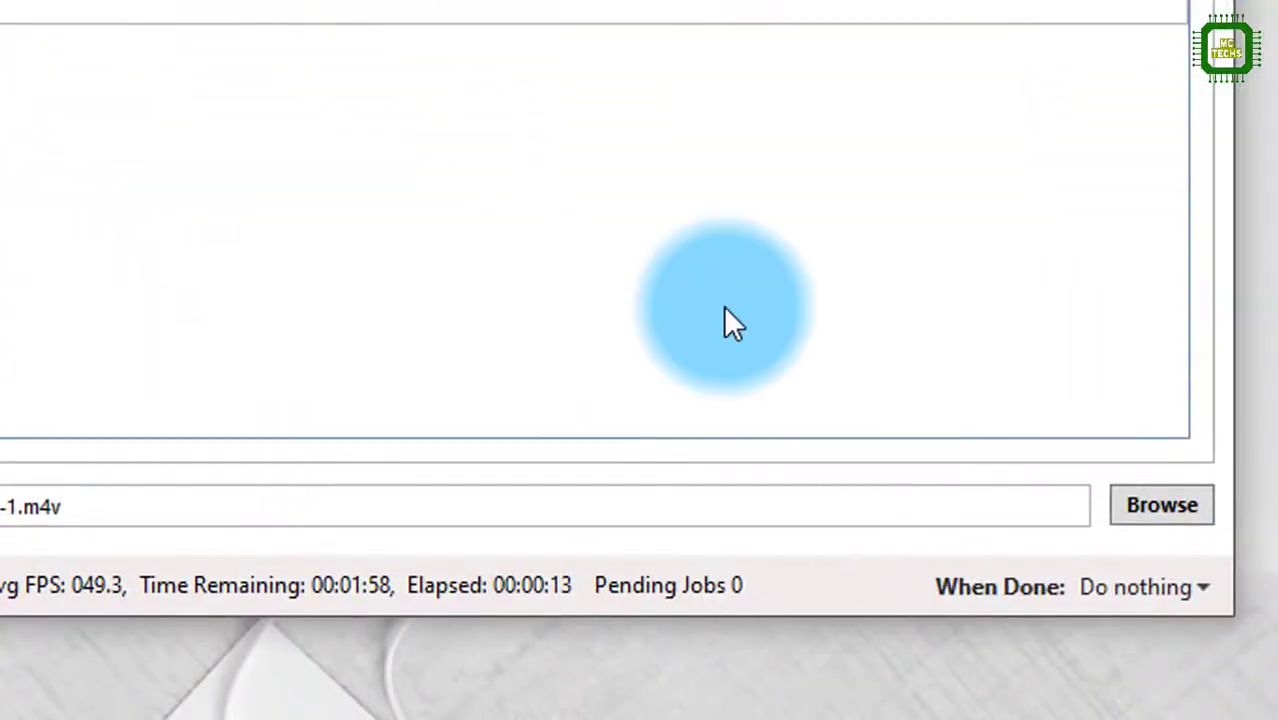
{"action": "left_click", "coordinate": [1136, 596]}
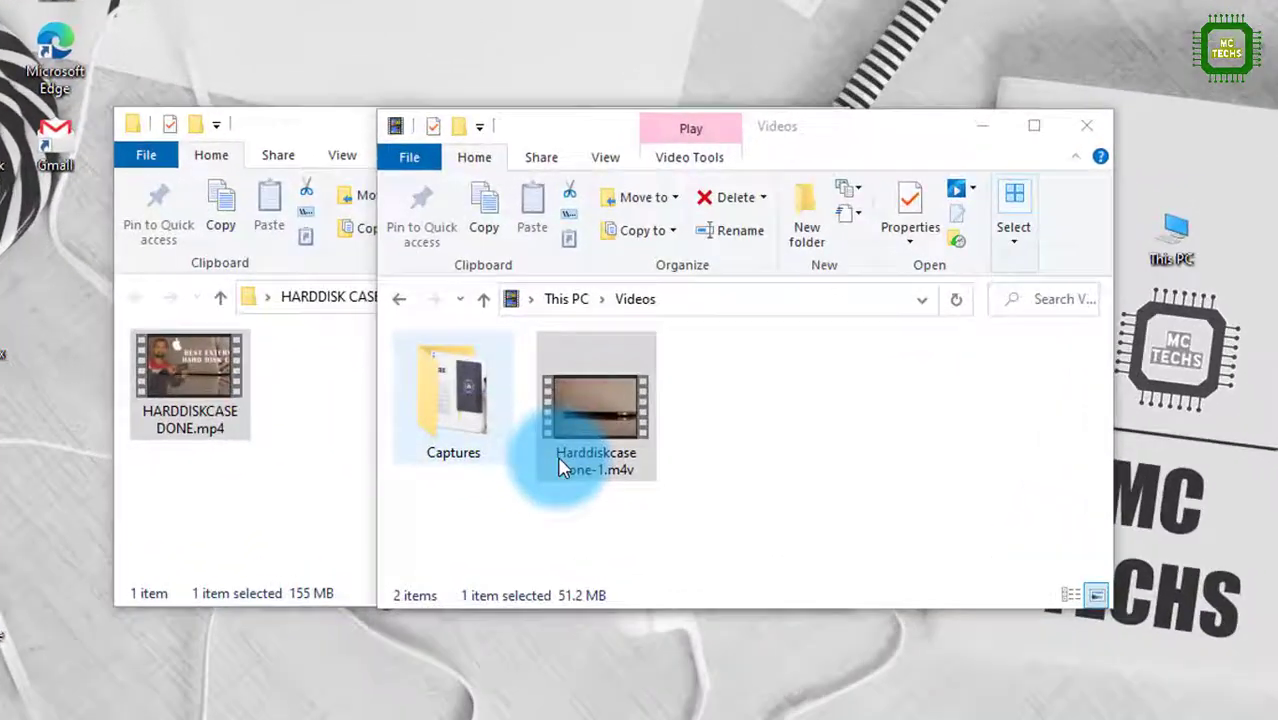
Step: Select the original HARDDISKCASE DONE.mp4 and read its 155 MB size
{"action": "left_click", "coordinate": [150, 445]}
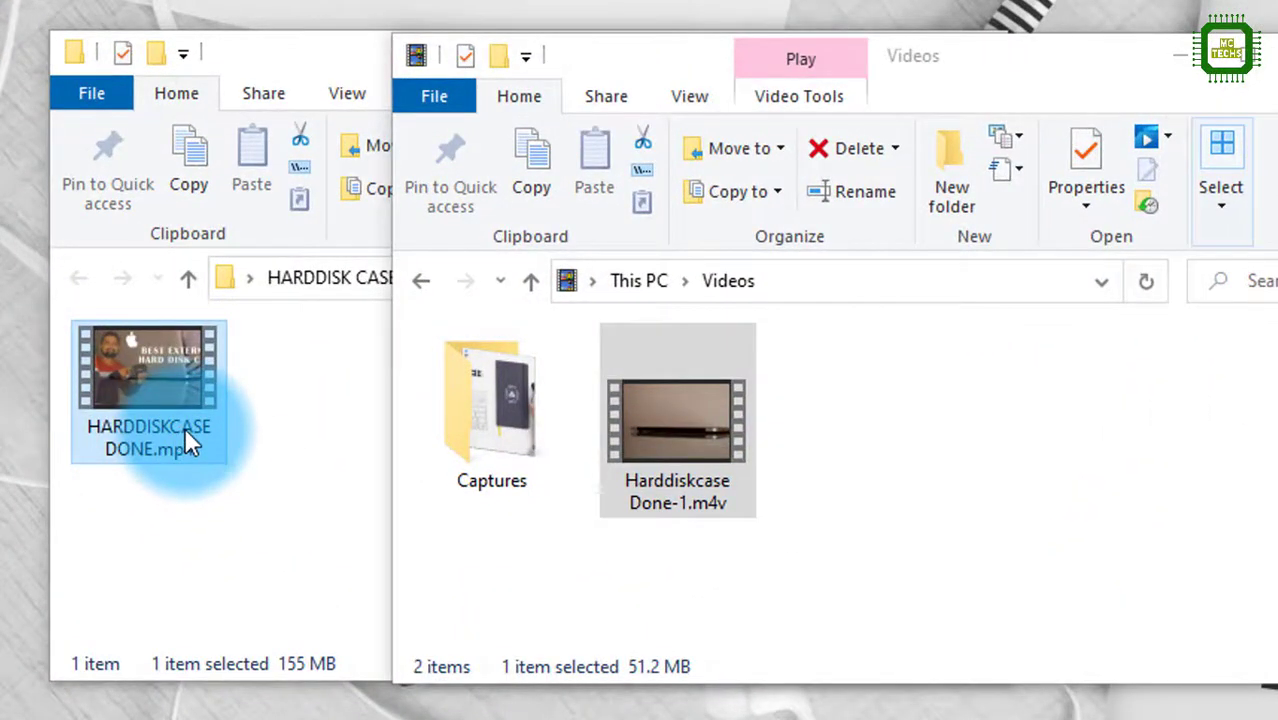
{"action": "left_click", "coordinate": [322, 668]}
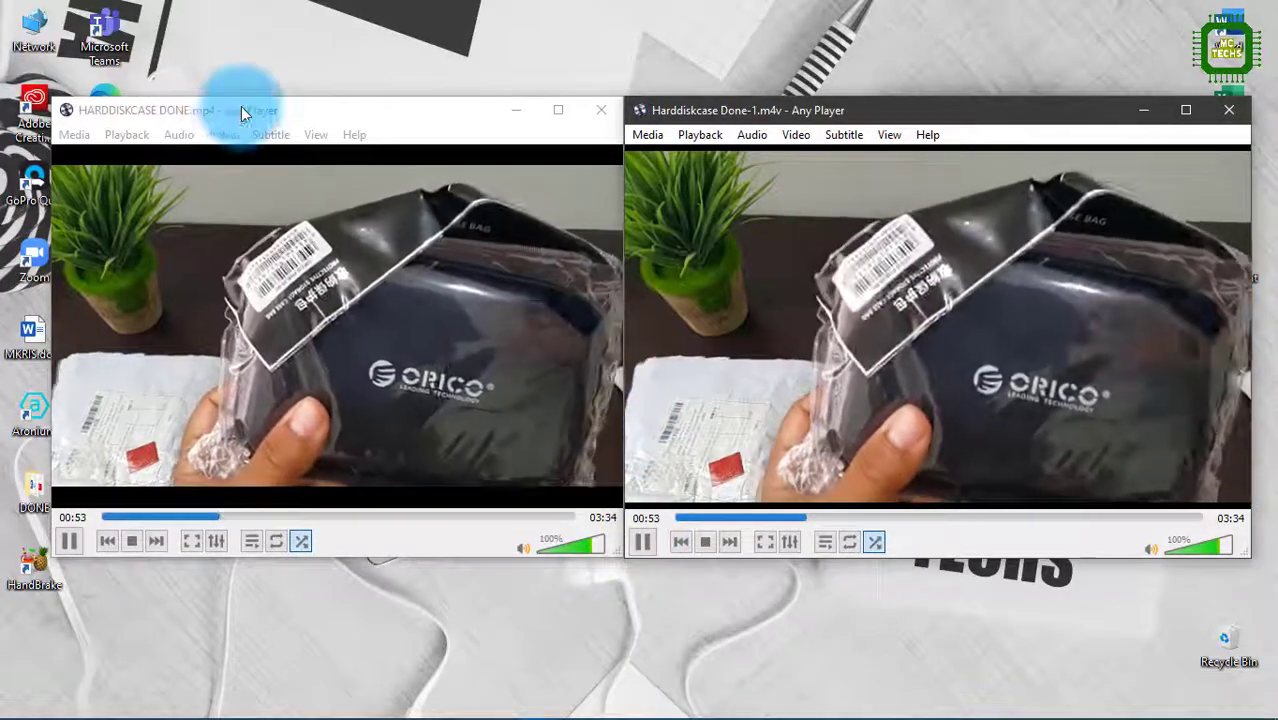
Step: Switch between the original and re-encoded player windows to compare picture quality
{"action": "left_click", "coordinate": [241, 108]}
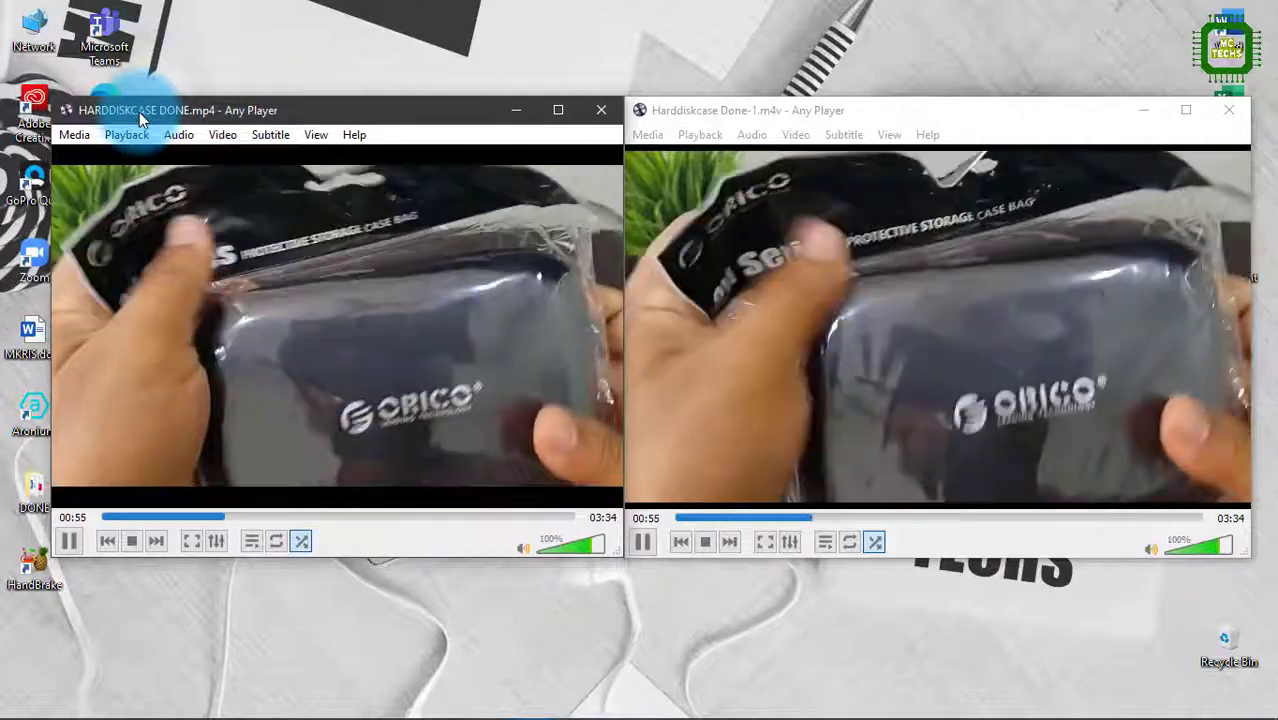
{"action": "left_click", "coordinate": [735, 108]}
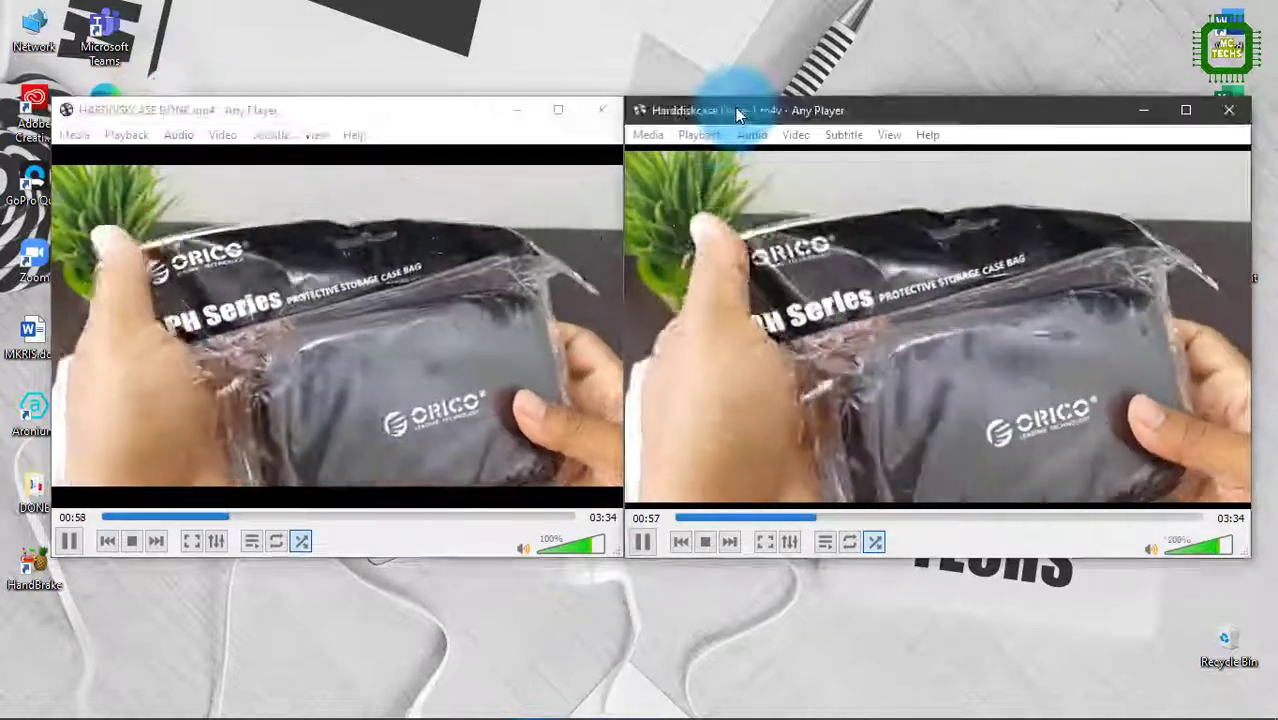